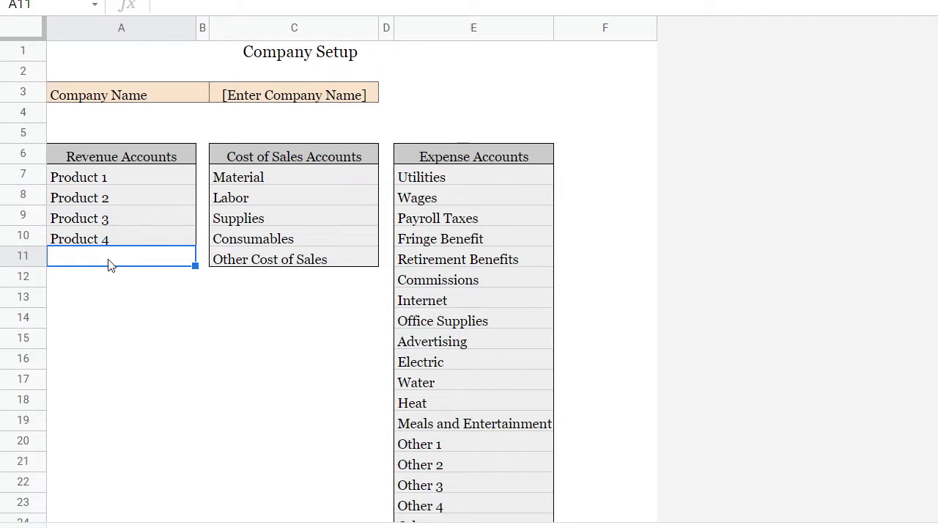
Step: Add Product 5 to the Revenue Accounts list in the first empty cell below Product 4
{"action": "type", "text": "Product 5"}
{"action": "key", "text": "Return"}
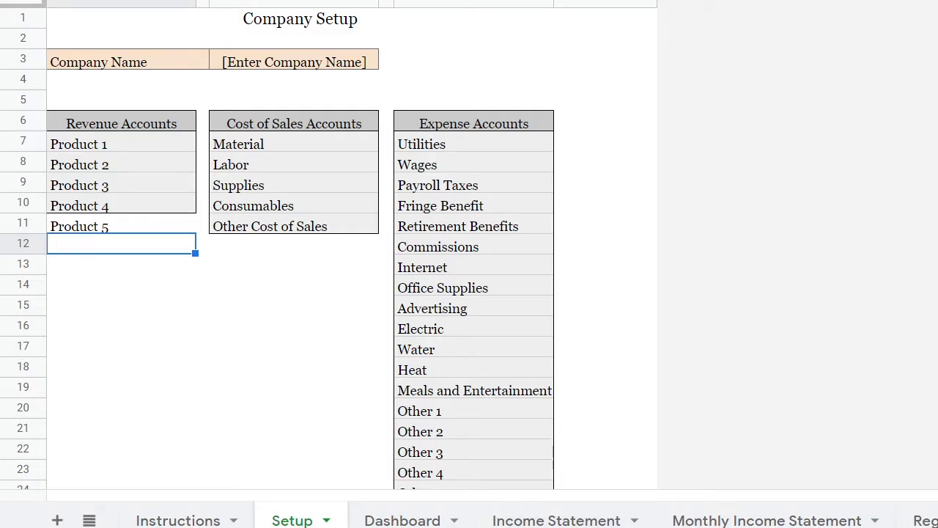
Step: On the Income Statement sheet, insert one row above the Product 5 row
{"action": "left_click", "coordinate": [542, 520]}
{"action": "scroll", "coordinate": [327, 303], "scroll_direction": "up", "scroll_amount": 7}
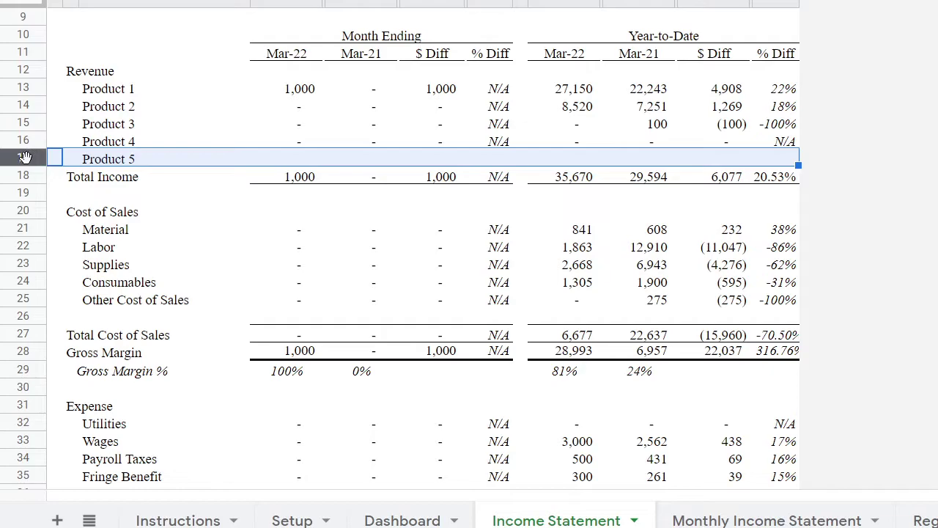
{"action": "left_click", "coordinate": [72, 178]}
{"action": "left_click_drag", "start_coordinate": [705, 191], "coordinate": [773, 182]}
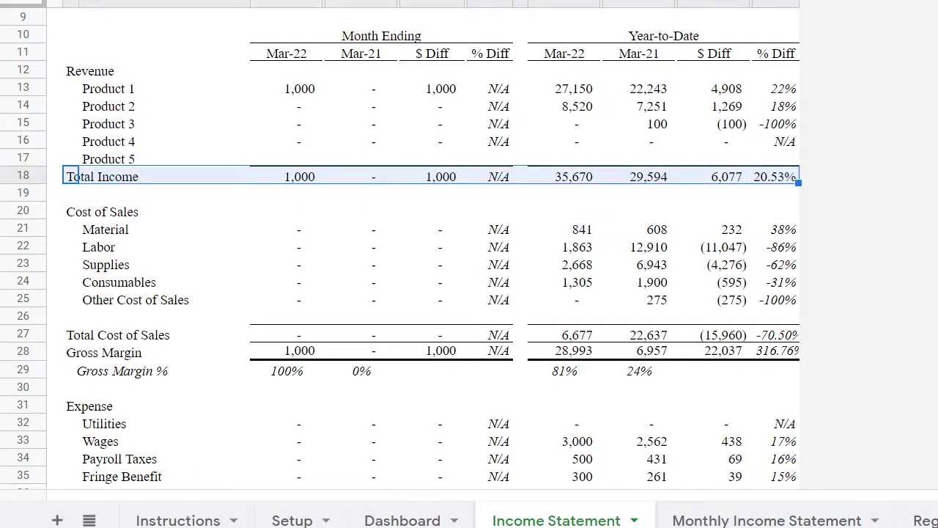
{"action": "left_click", "coordinate": [21, 159]}
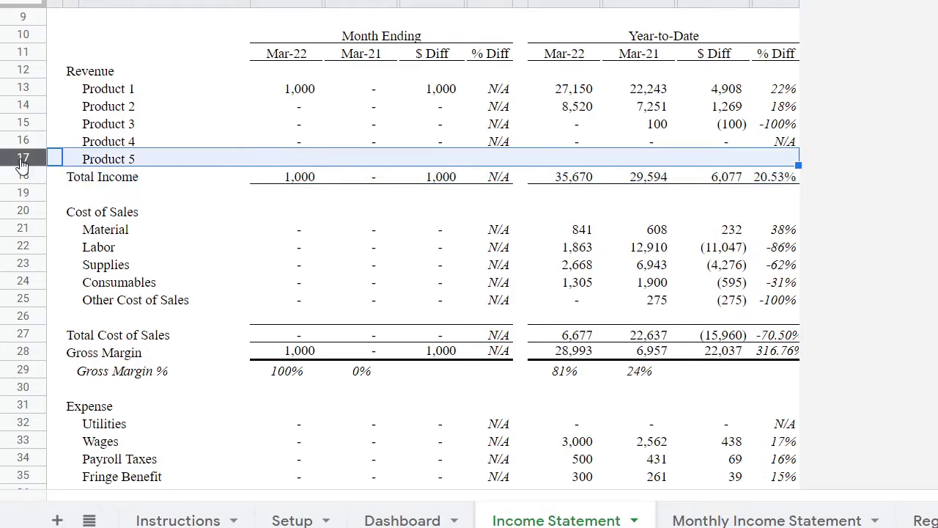
{"action": "right_click", "coordinate": [21, 159]}
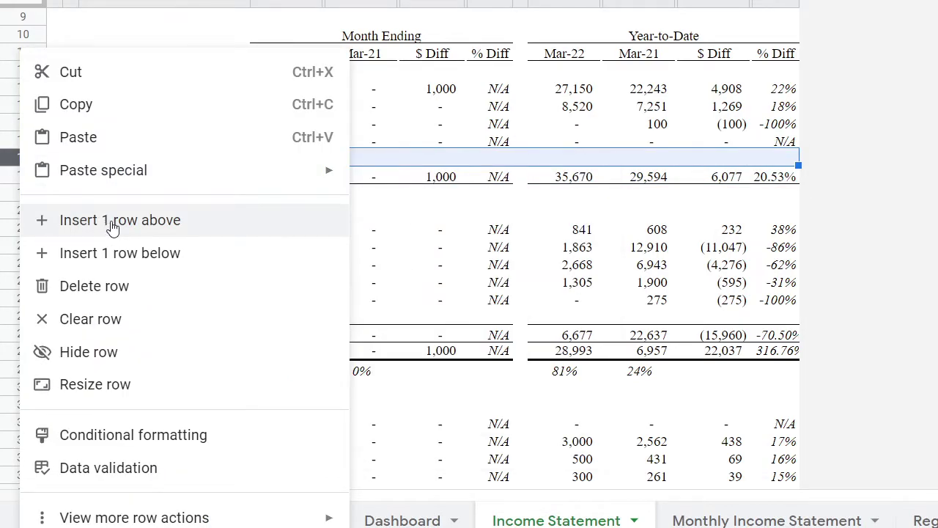
{"action": "left_click", "coordinate": [110, 223]}
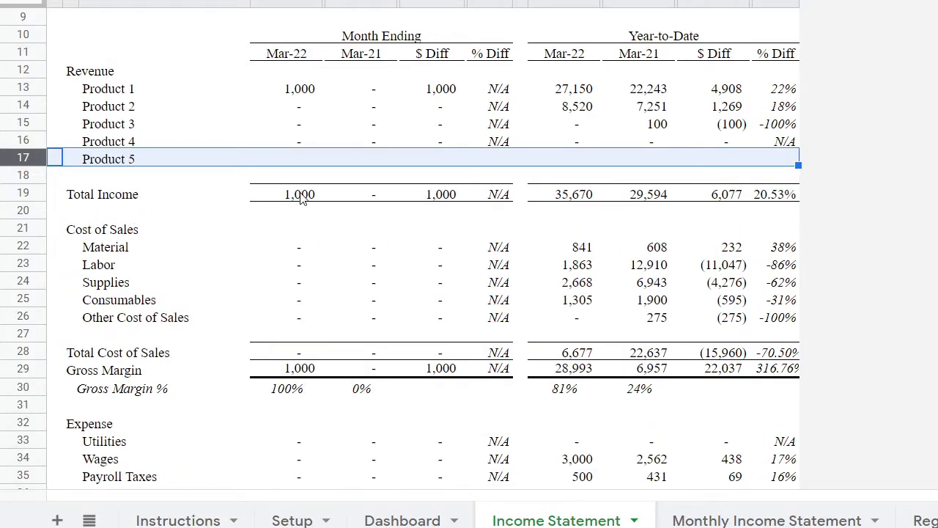
Step: Fill the Product 4 formulas down into the Product 5 row across all Month Ending and Year-to-Date columns
{"action": "left_click", "coordinate": [304, 219]}
{"action": "left_click", "coordinate": [288, 144]}
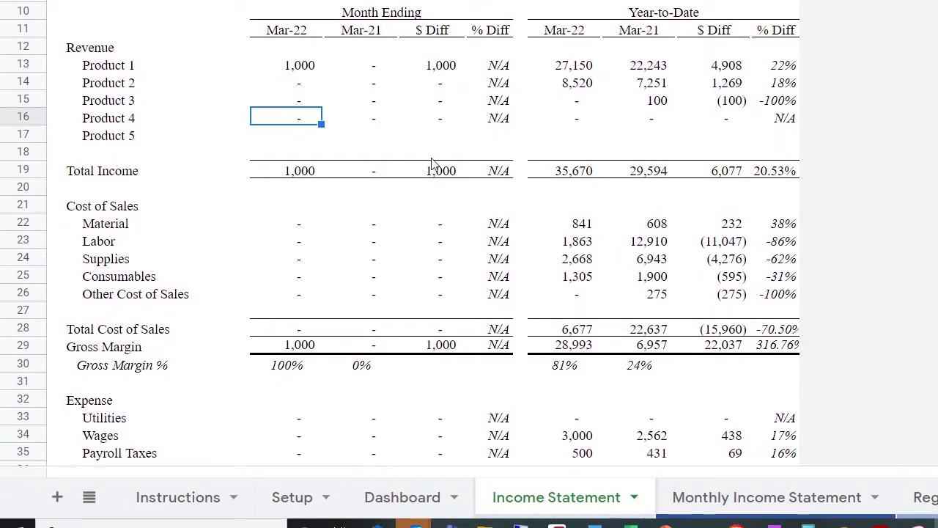
{"action": "left_click", "coordinate": [273, 137]}
{"action": "left_click", "coordinate": [296, 115]}
{"action": "left_click_drag", "start_coordinate": [297, 121], "coordinate": [800, 141]}
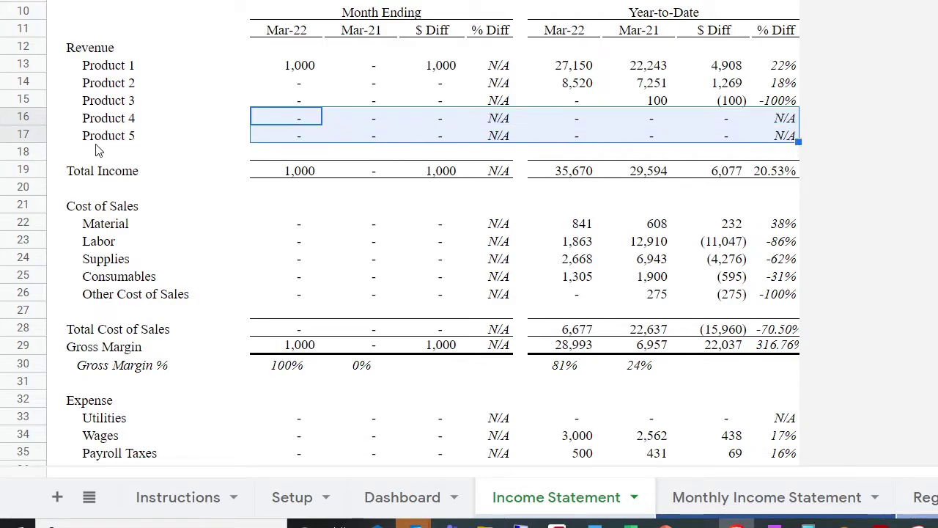
{"action": "left_click", "coordinate": [363, 282]}
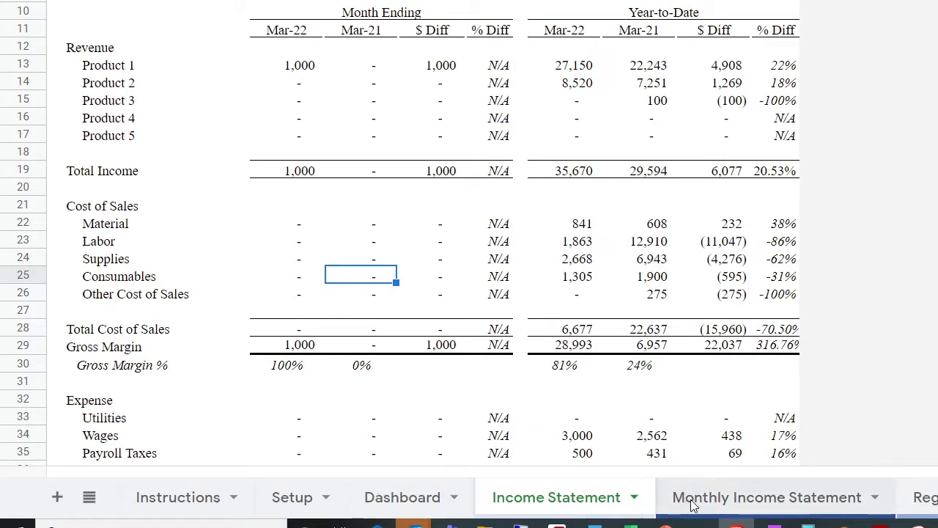
Step: On the Monthly Income Statement sheet, insert one row above the Product 5 row
{"action": "left_click", "coordinate": [730, 502]}
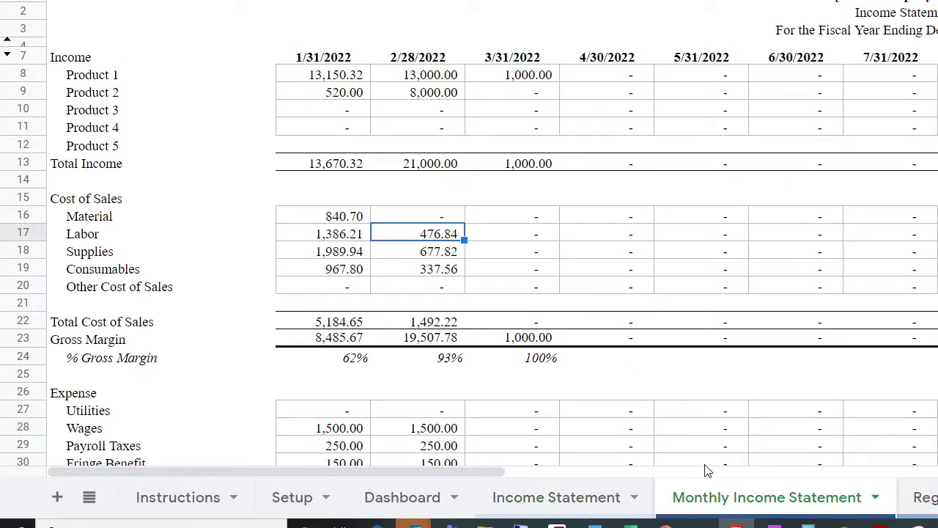
{"action": "left_click", "coordinate": [93, 151]}
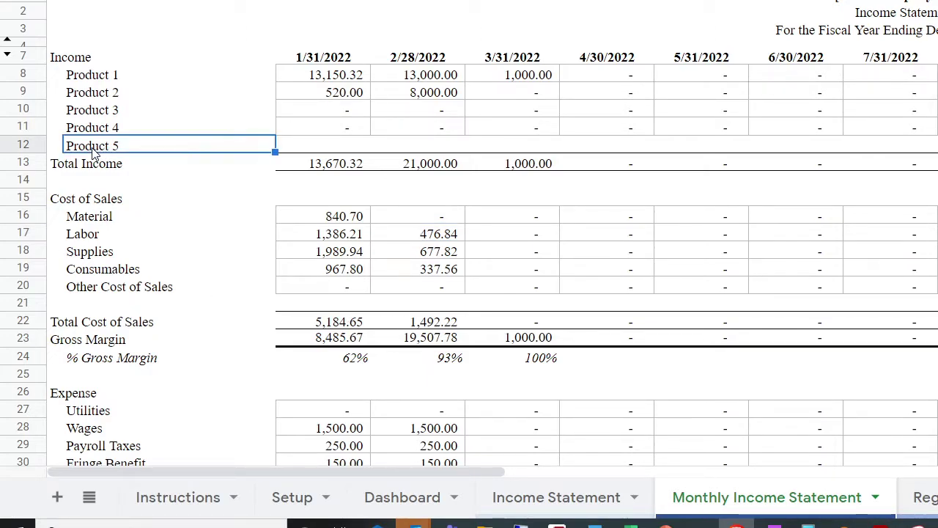
{"action": "left_click", "coordinate": [28, 147]}
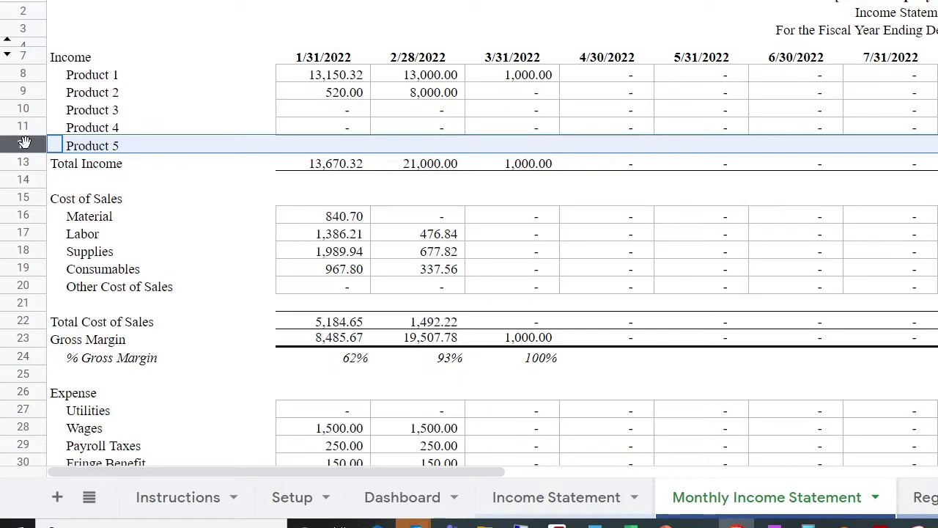
{"action": "right_click", "coordinate": [26, 147]}
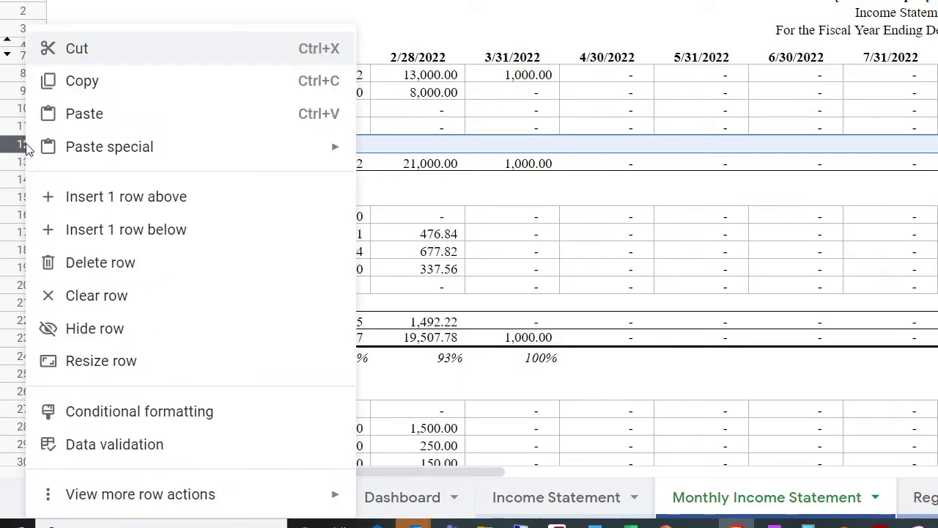
{"action": "left_click", "coordinate": [64, 199]}
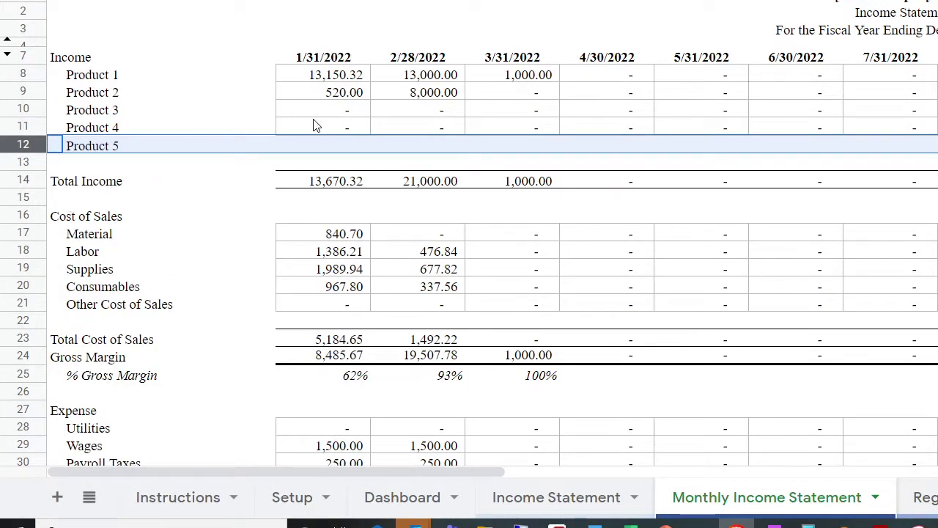
Step: Fill the Product 4 formulas down into the Product 5 row, from the 1/31/2022 column through the last Average Annualized column
{"action": "left_click_drag", "start_coordinate": [299, 129], "coordinate": [937, 128]}
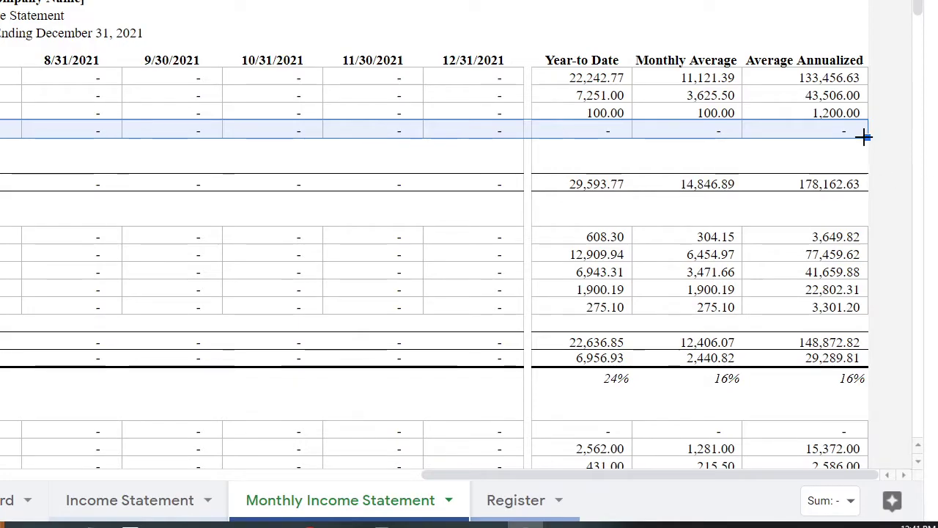
{"action": "left_click_drag", "start_coordinate": [868, 137], "coordinate": [869, 150]}
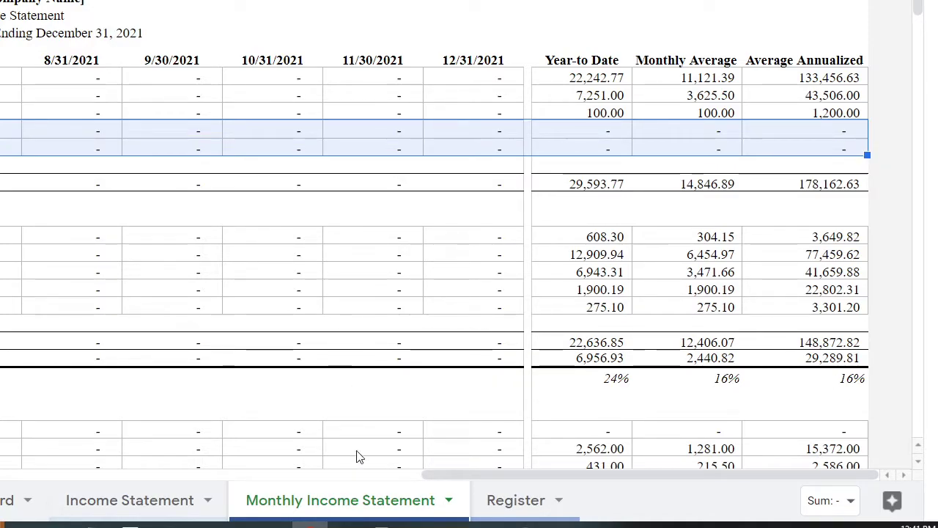
{"action": "left_click_drag", "start_coordinate": [442, 475], "coordinate": [0, 464]}
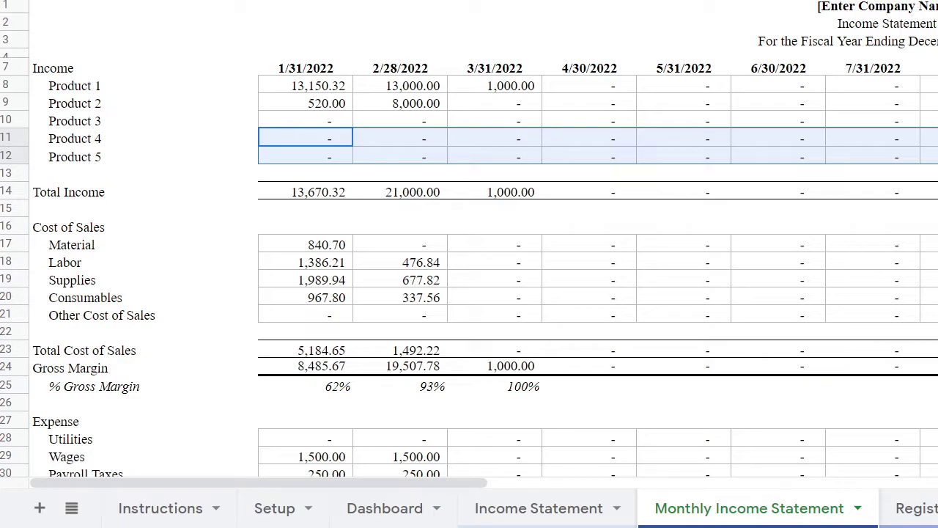
Step: On the Register sheet, set the first empty row's type to Revenue and show its available account choices
{"action": "double_click", "coordinate": [926, 515]}
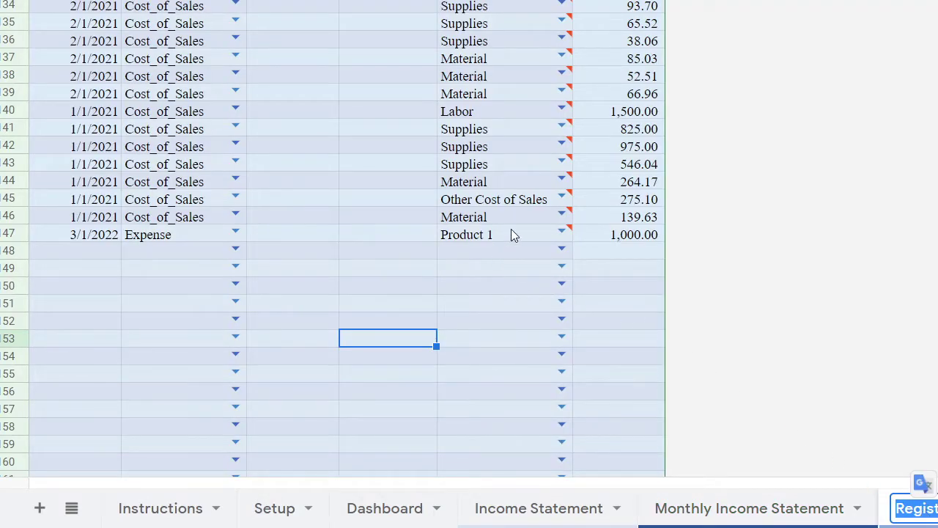
{"action": "left_click", "coordinate": [212, 252]}
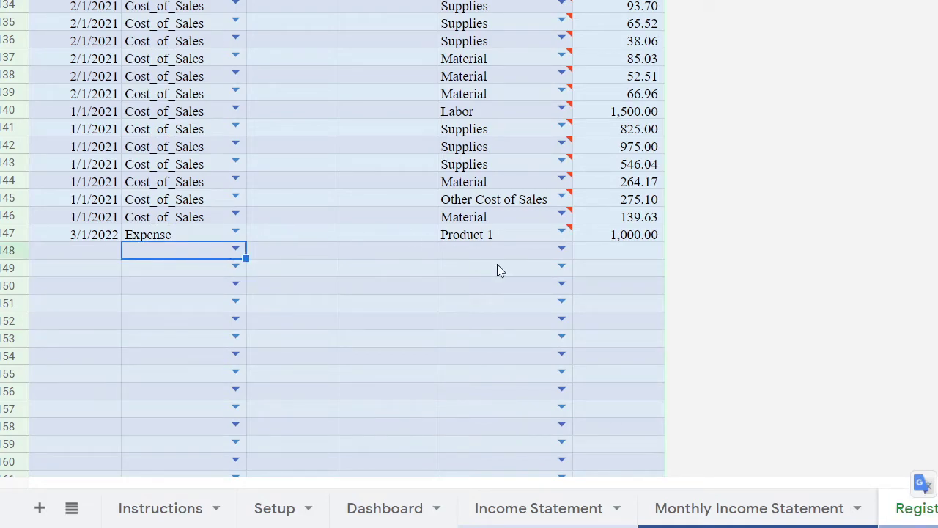
{"action": "left_click", "coordinate": [236, 251]}
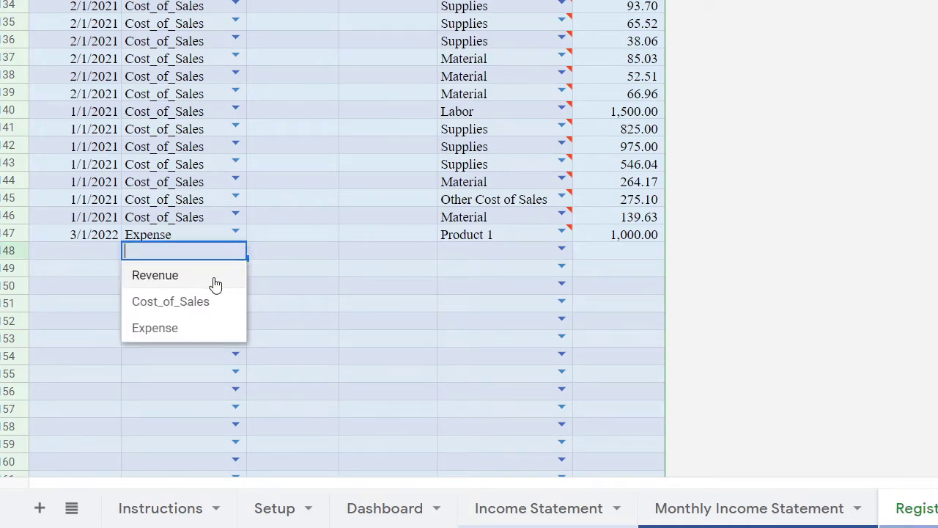
{"action": "left_click", "coordinate": [159, 282]}
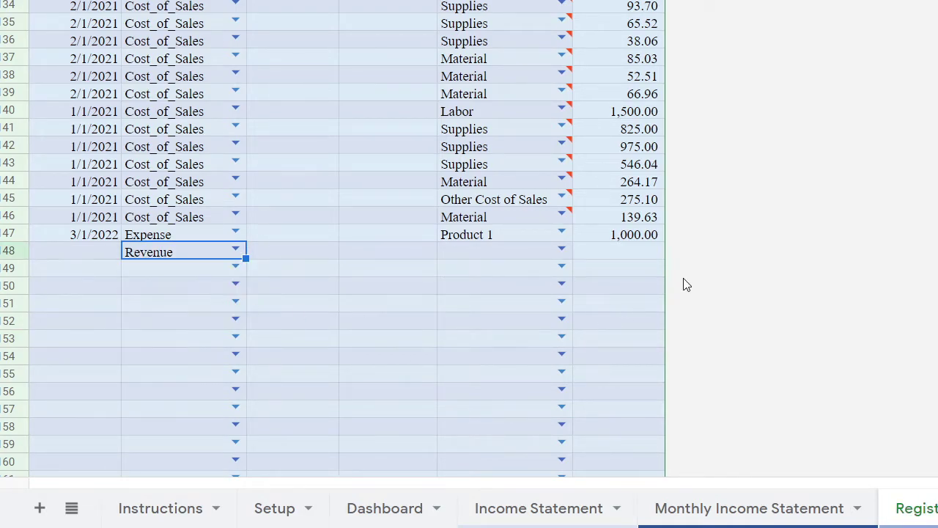
{"action": "left_click", "coordinate": [562, 251]}
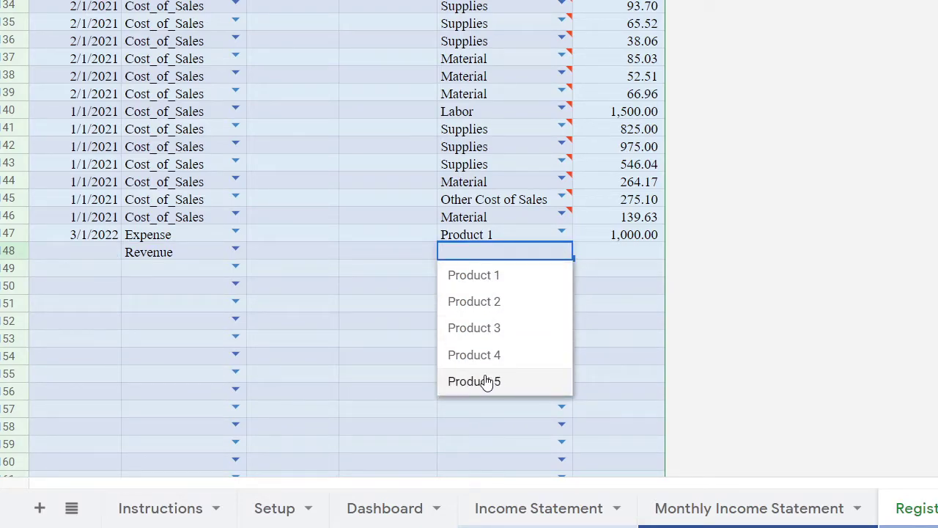
Step: On the Dashboard sheet, check the product choices offered by both Sales Performance Summary selectors in the Sales Breakdown section
{"action": "left_click", "coordinate": [364, 513]}
{"action": "scroll", "coordinate": [260, 369], "scroll_direction": "up", "scroll_amount": 8}
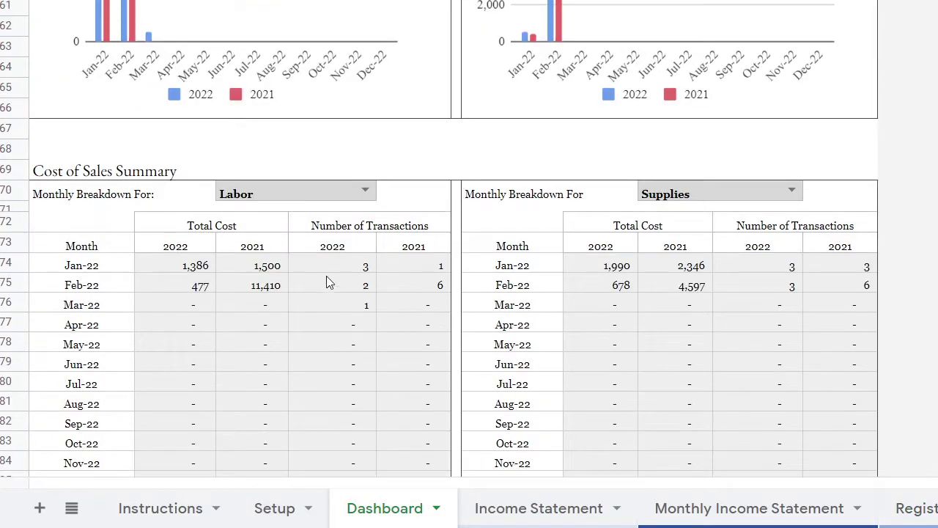
{"action": "scroll", "coordinate": [212, 282], "scroll_direction": "up", "scroll_amount": 8}
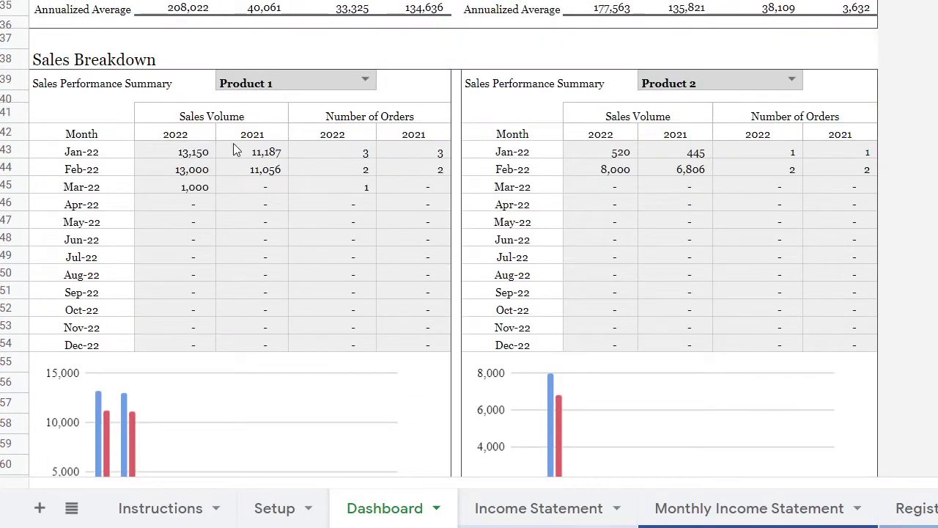
{"action": "left_click", "coordinate": [367, 79]}
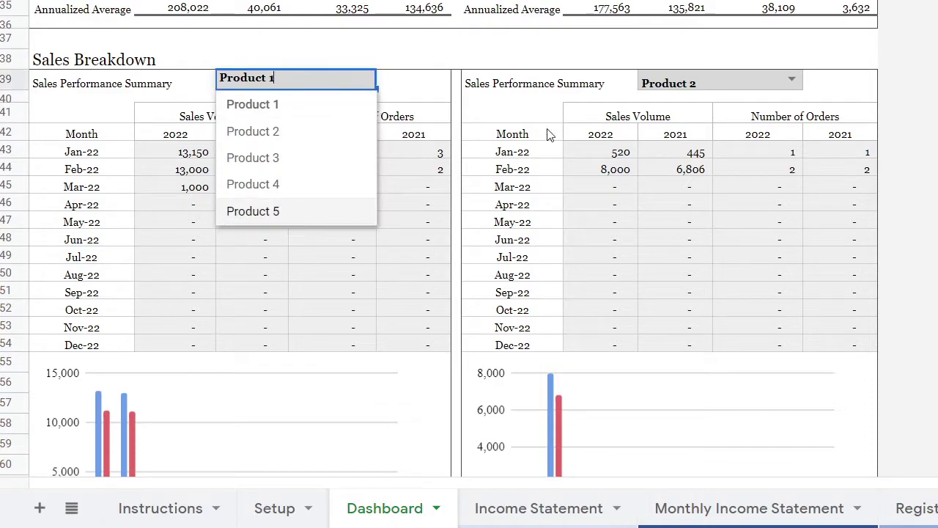
{"action": "left_click", "coordinate": [791, 81]}
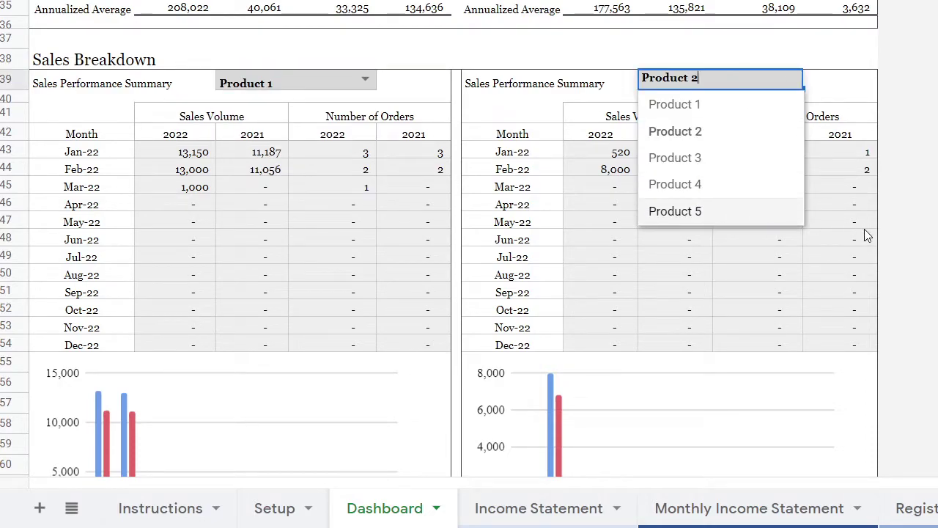
{"action": "left_click", "coordinate": [852, 243]}
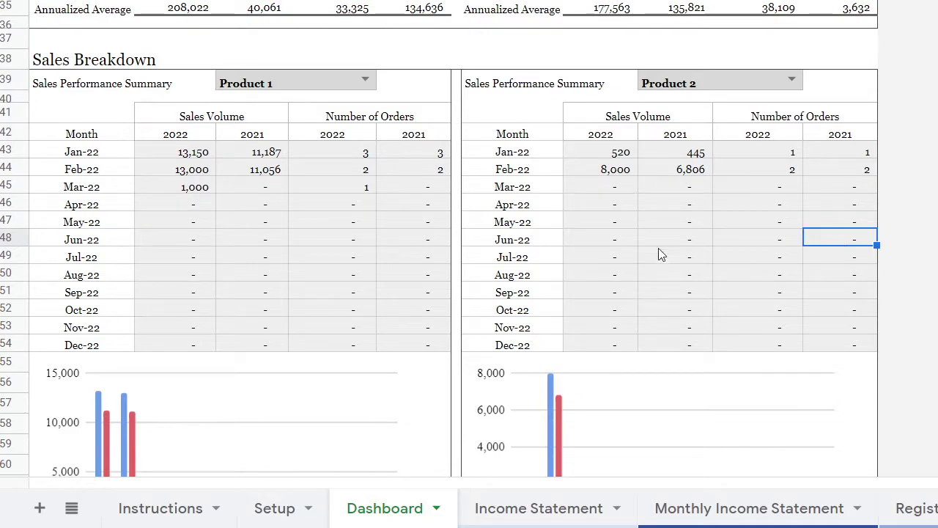
Step: On the Setup sheet, add Other 1 to the Cost of Sales Accounts list below Other Cost of Sales
{"action": "left_click", "coordinate": [270, 519]}
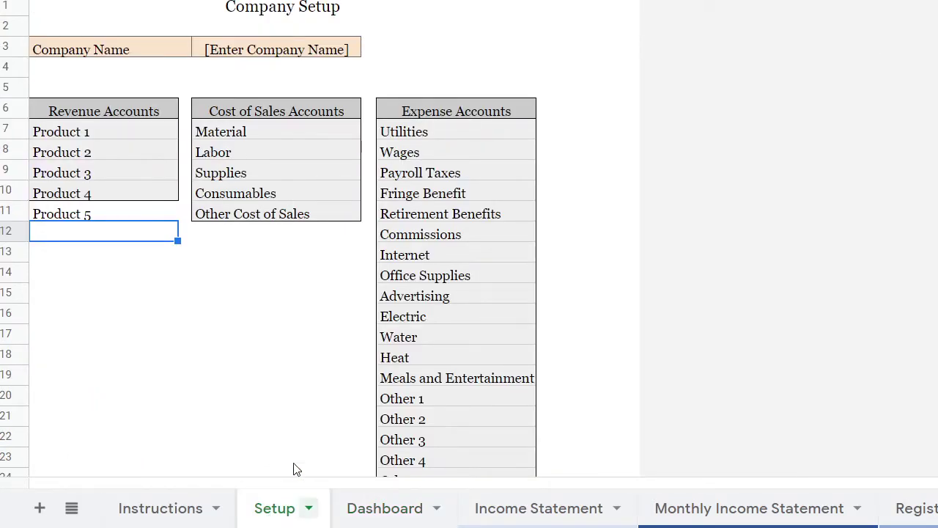
{"action": "left_click", "coordinate": [225, 240]}
{"action": "scroll", "coordinate": [410, 360], "scroll_direction": "down", "scroll_amount": 3}
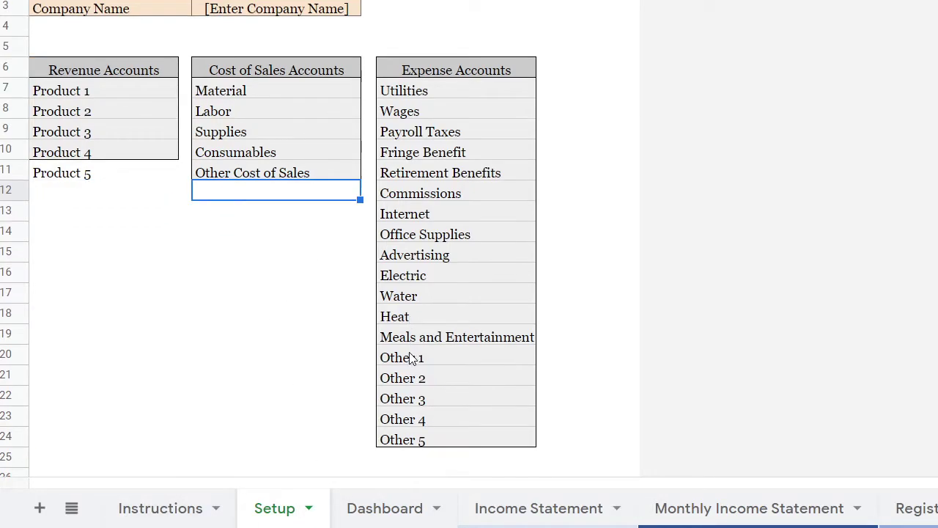
{"action": "left_click", "coordinate": [408, 400]}
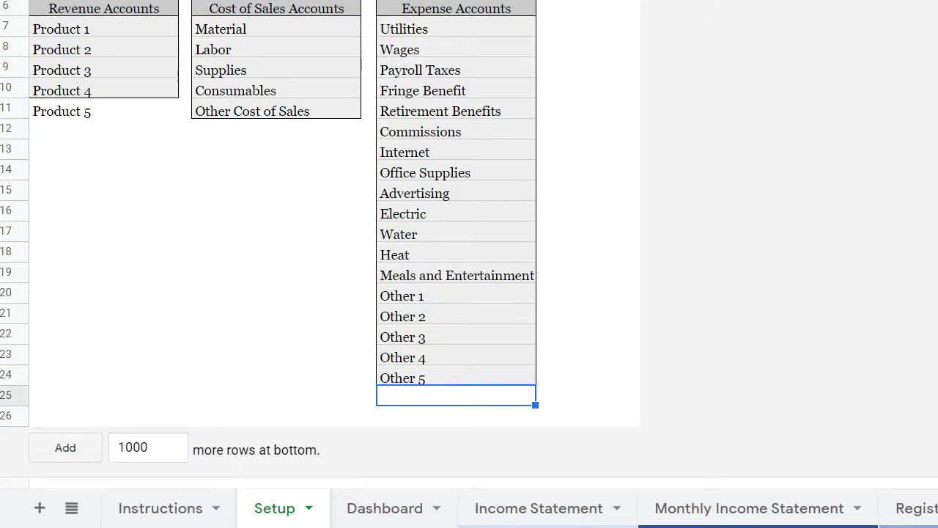
{"action": "left_click", "coordinate": [228, 146]}
{"action": "left_click", "coordinate": [233, 132]}
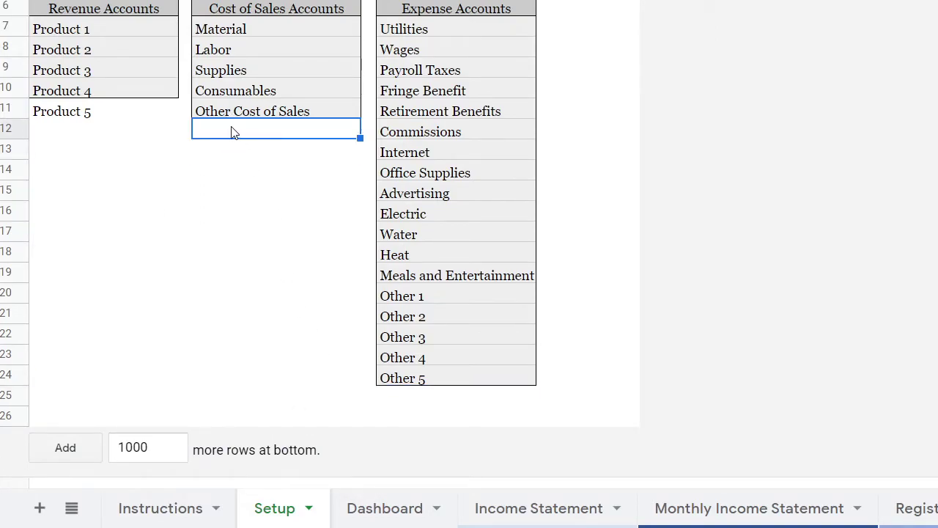
{"action": "type", "text": "Other"}
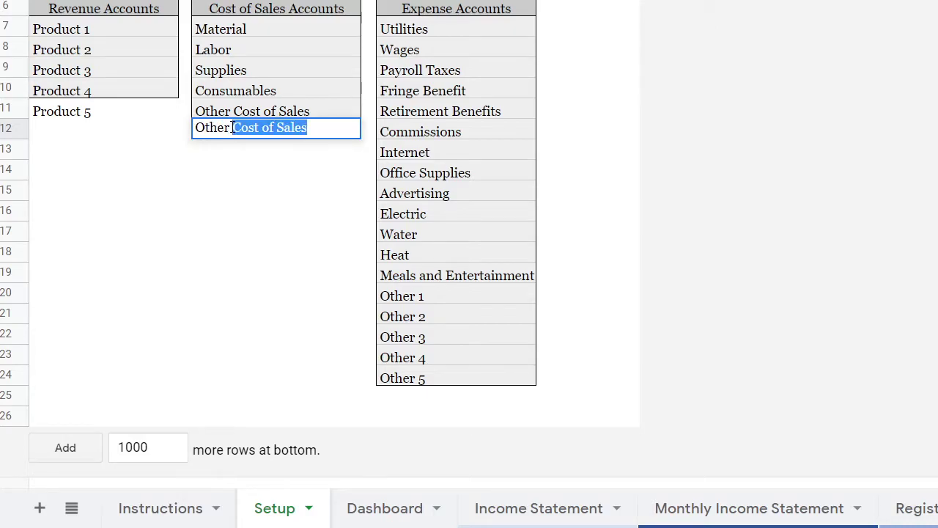
{"action": "type", "text": " 1"}
{"action": "key", "text": "Return"}
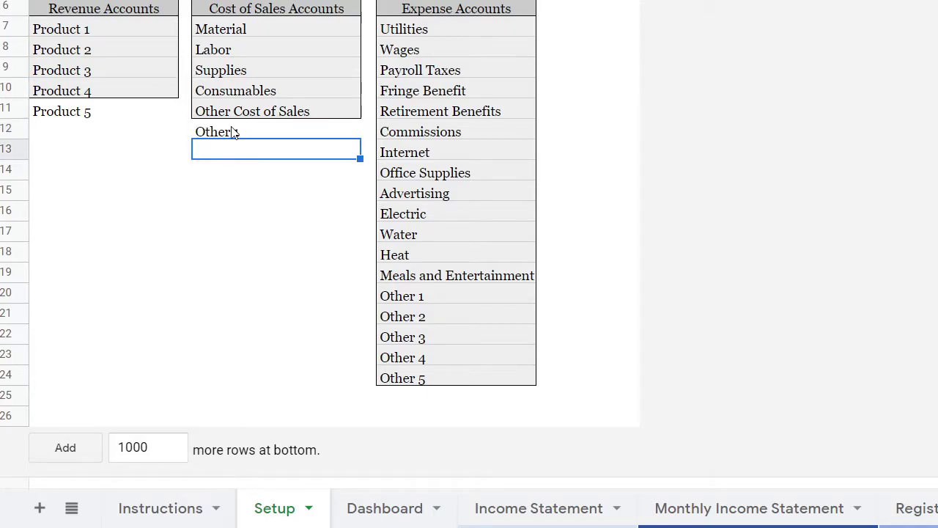
Step: On the Income Statement sheet, insert a row above Total Cost of Sales and fill the Other Cost of Sales formulas down into the Other 1 row
{"action": "left_click", "coordinate": [529, 519]}
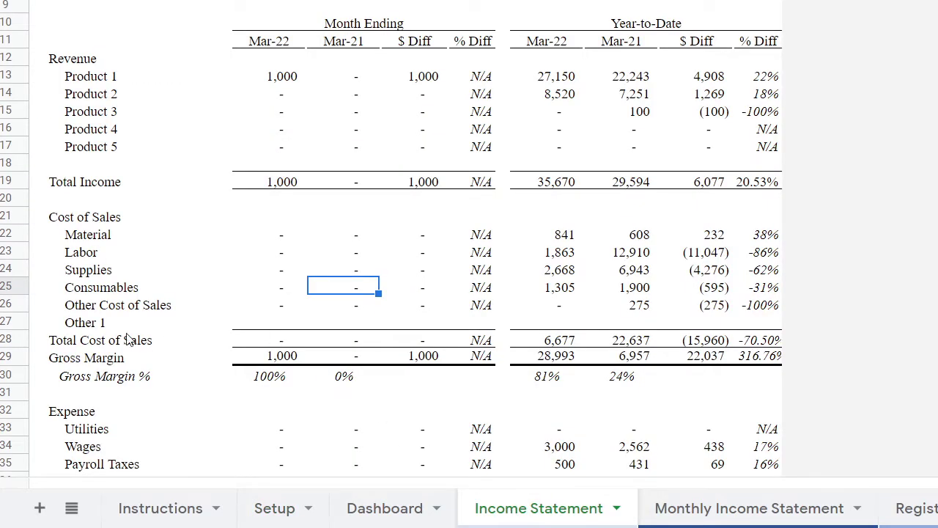
{"action": "left_click", "coordinate": [9, 341]}
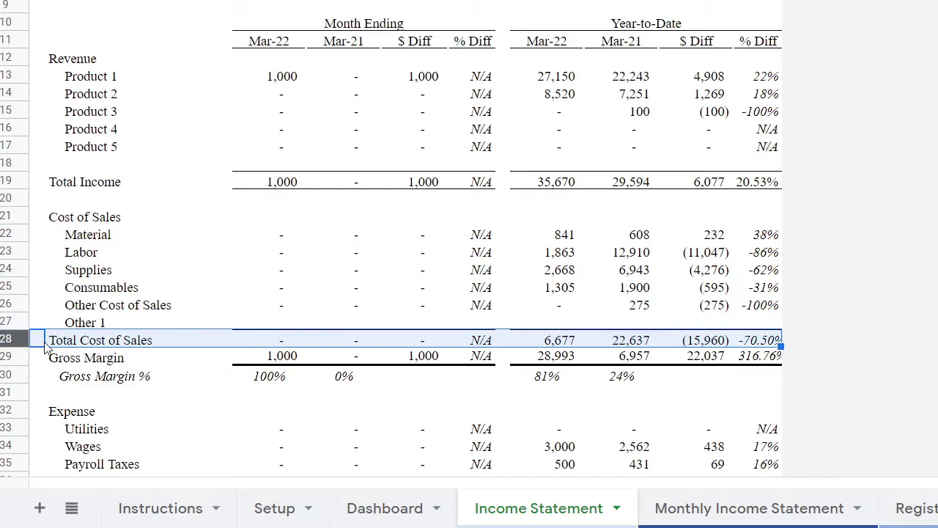
{"action": "scroll", "coordinate": [32, 350], "scroll_direction": "down", "scroll_amount": 5}
{"action": "scroll", "coordinate": [32, 350], "scroll_direction": "up", "scroll_amount": 3}
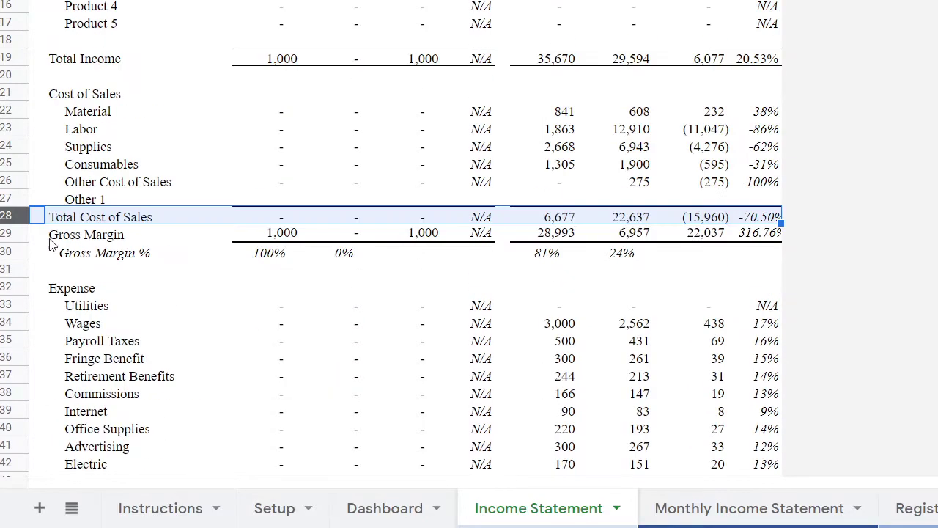
{"action": "right_click", "coordinate": [13, 217]}
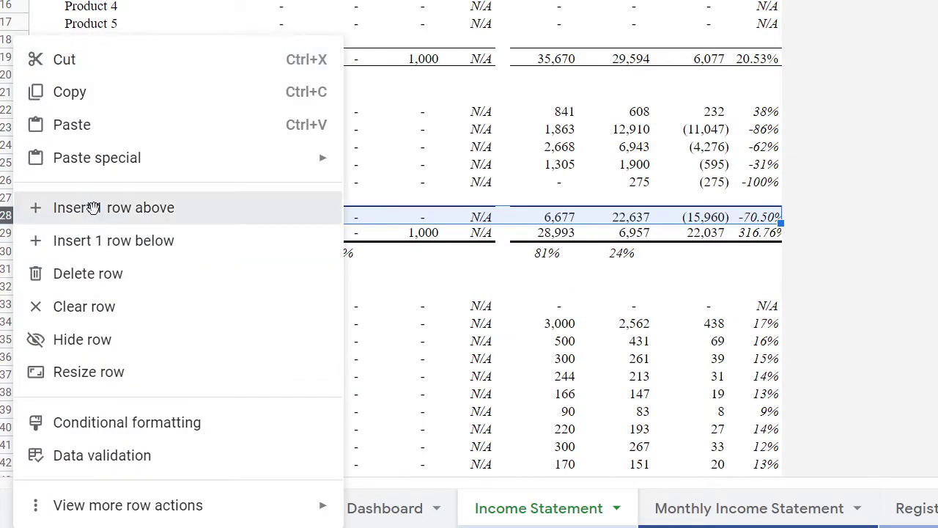
{"action": "left_click", "coordinate": [101, 209]}
{"action": "left_click_drag", "start_coordinate": [260, 185], "coordinate": [778, 204]}
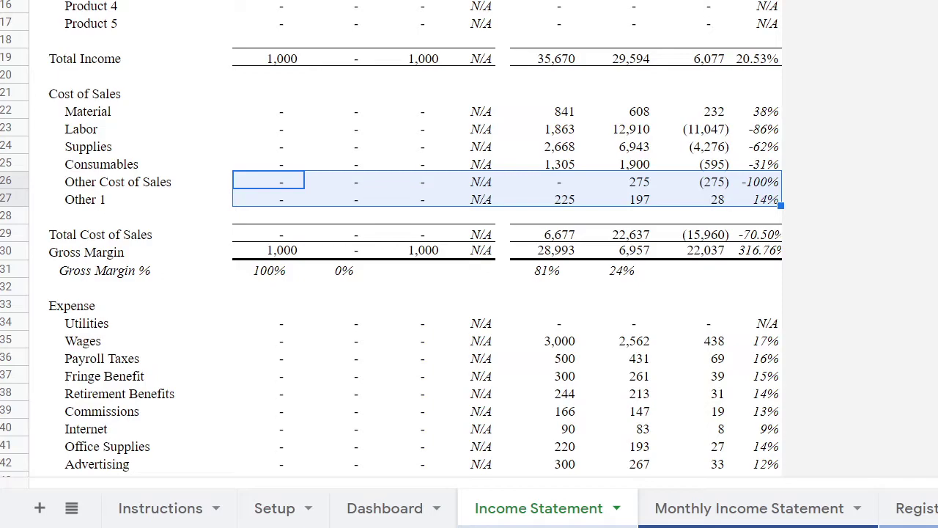
Step: Locate the spacer row above Total Expense in the Income Statement's Expense section, where rows for further expense accounts would go
{"action": "left_click", "coordinate": [759, 305]}
{"action": "scroll", "coordinate": [758, 305], "scroll_direction": "down", "scroll_amount": 4}
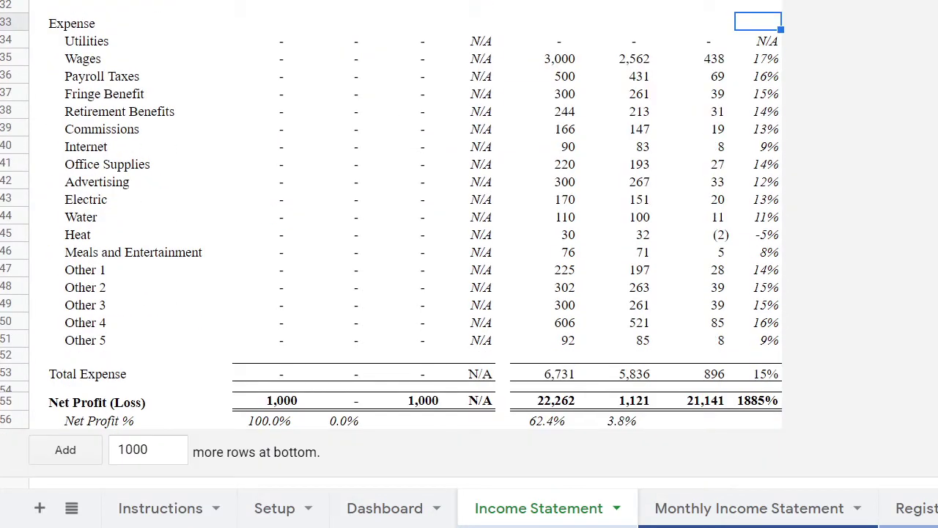
{"action": "left_click", "coordinate": [22, 375]}
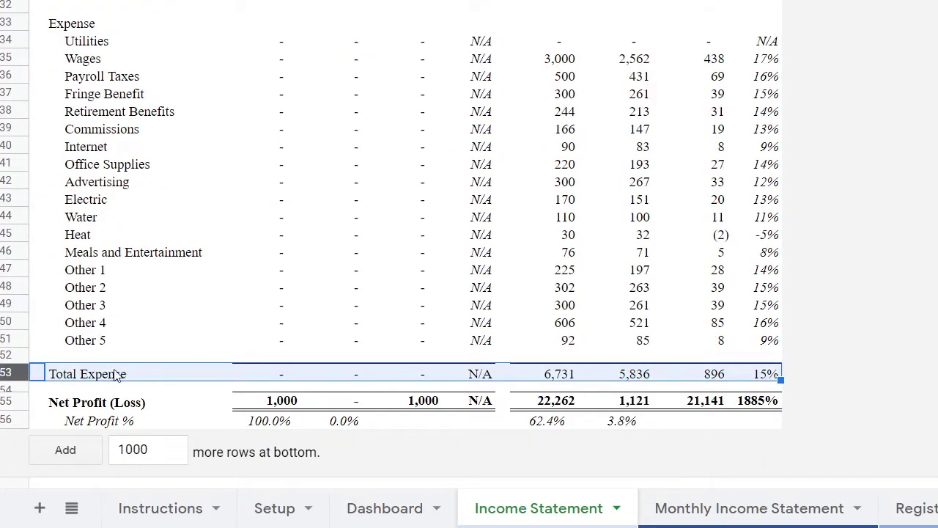
{"action": "left_click", "coordinate": [10, 355]}
{"action": "scroll", "coordinate": [25, 346], "scroll_direction": "up", "scroll_amount": 5}
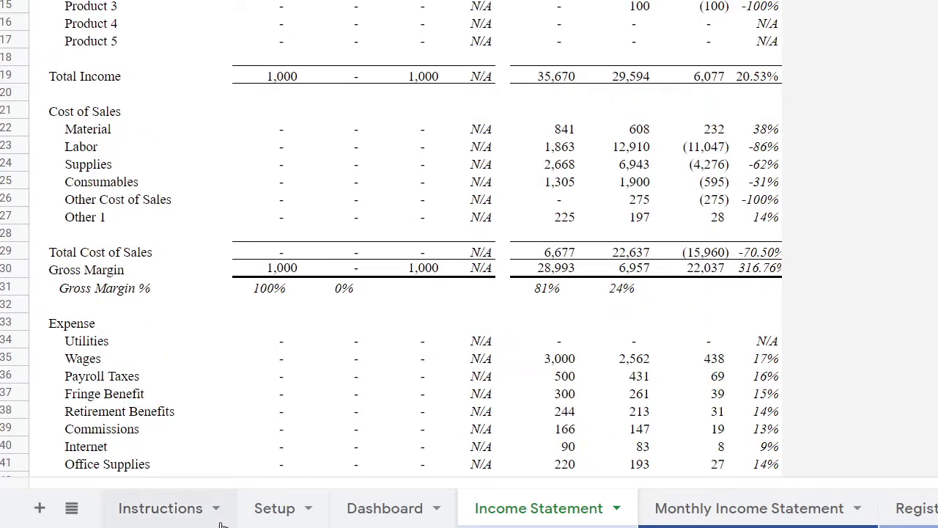
Step: On the Setup sheet, clear Other 1 from the Cost of Sales Accounts list
{"action": "left_click", "coordinate": [268, 509]}
{"action": "scroll", "coordinate": [198, 414], "scroll_direction": "up", "scroll_amount": 2}
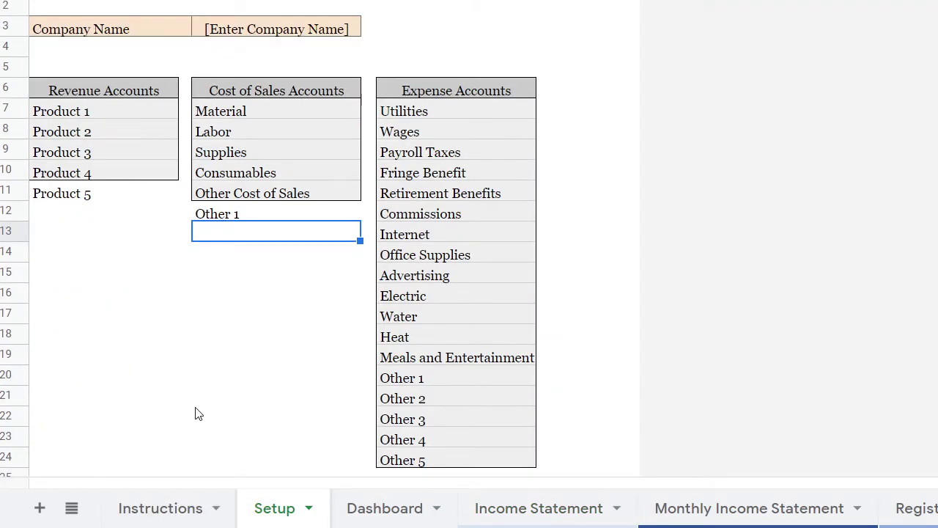
{"action": "left_click", "coordinate": [235, 216]}
{"action": "key", "text": "Delete"}
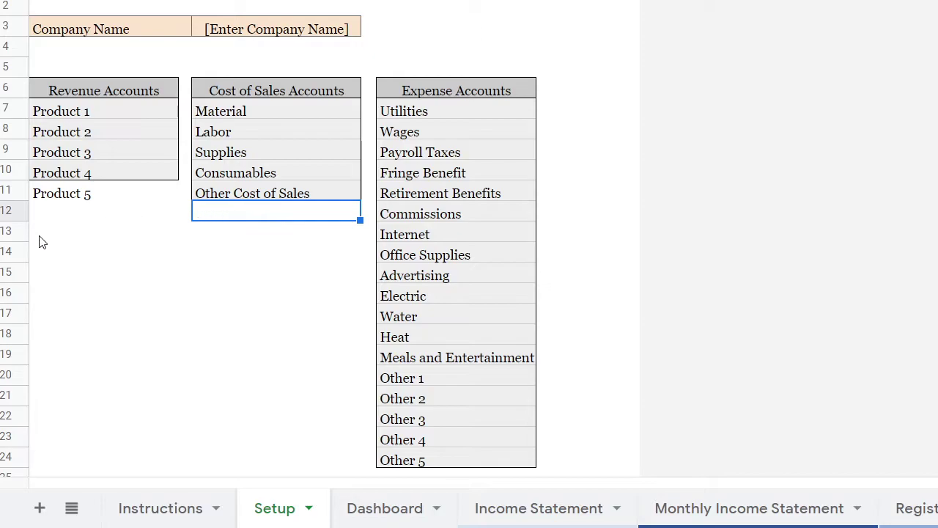
Step: On the Income Statement sheet, delete row 27, the unlabeled formula row directly below Other Cost of Sales
{"action": "left_click", "coordinate": [480, 516]}
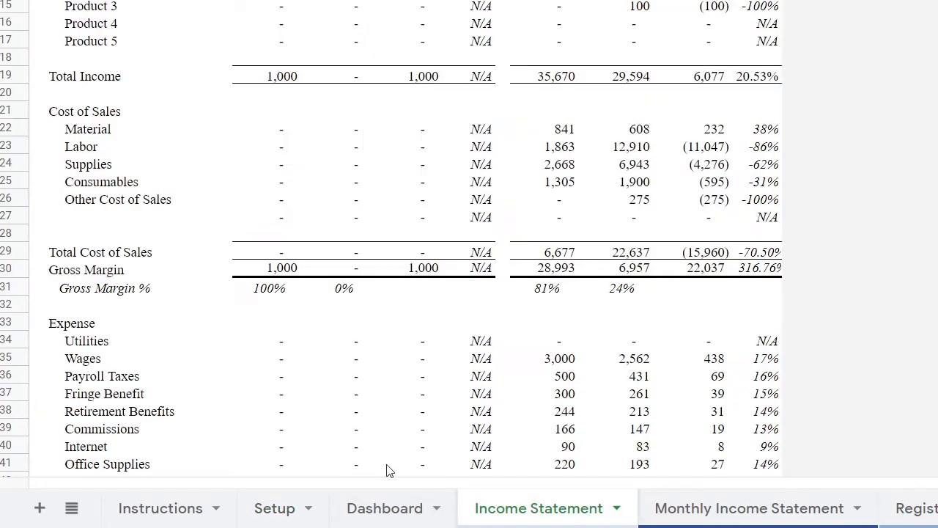
{"action": "right_click", "coordinate": [9, 218]}
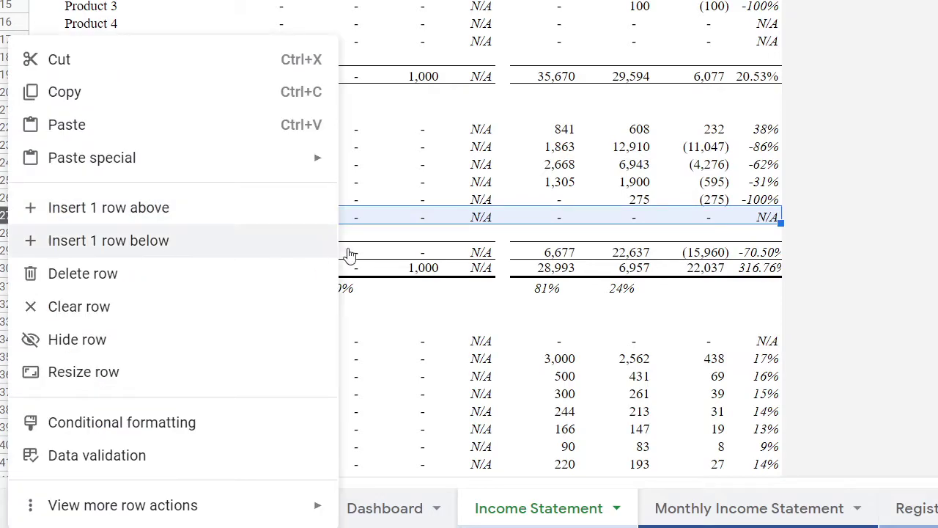
{"action": "left_click", "coordinate": [86, 279]}
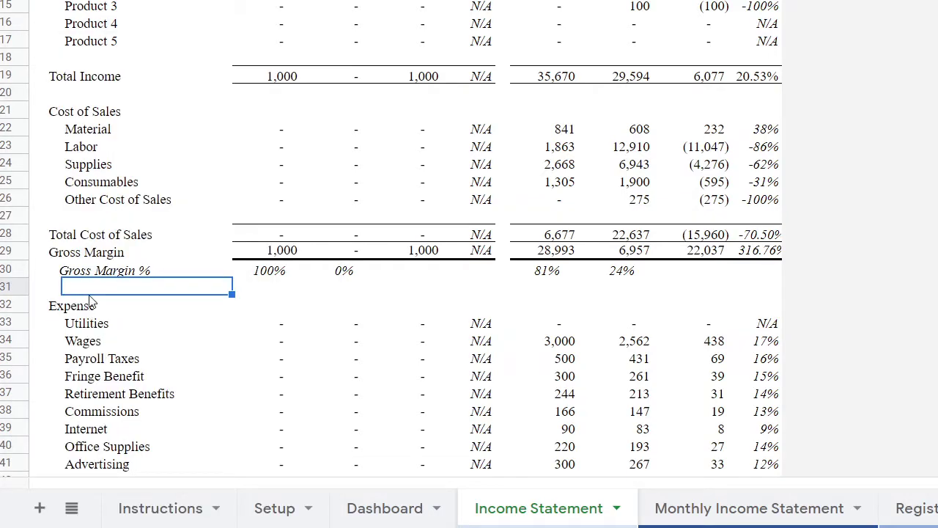
Step: On the Setup sheet, clear Product 5 from the Revenue Accounts list
{"action": "scroll", "coordinate": [91, 314], "scroll_direction": "up", "scroll_amount": 1}
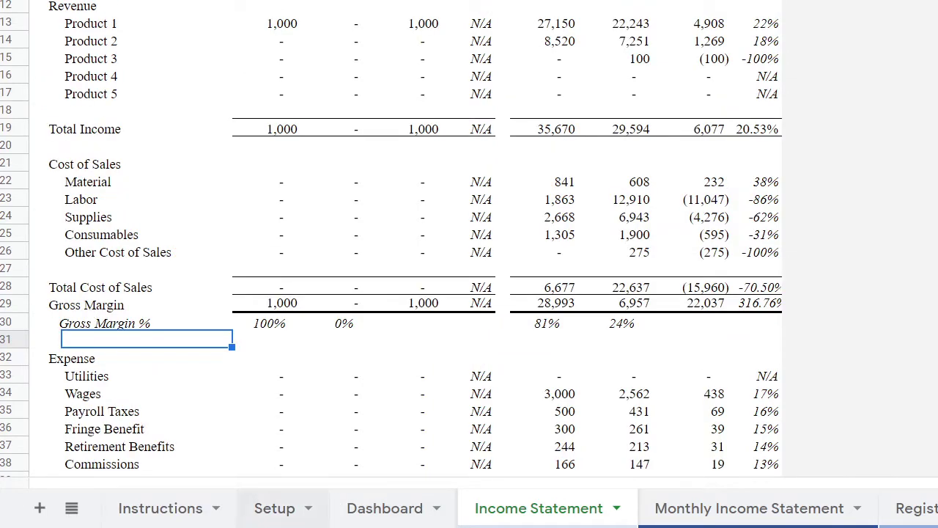
{"action": "left_click", "coordinate": [737, 514]}
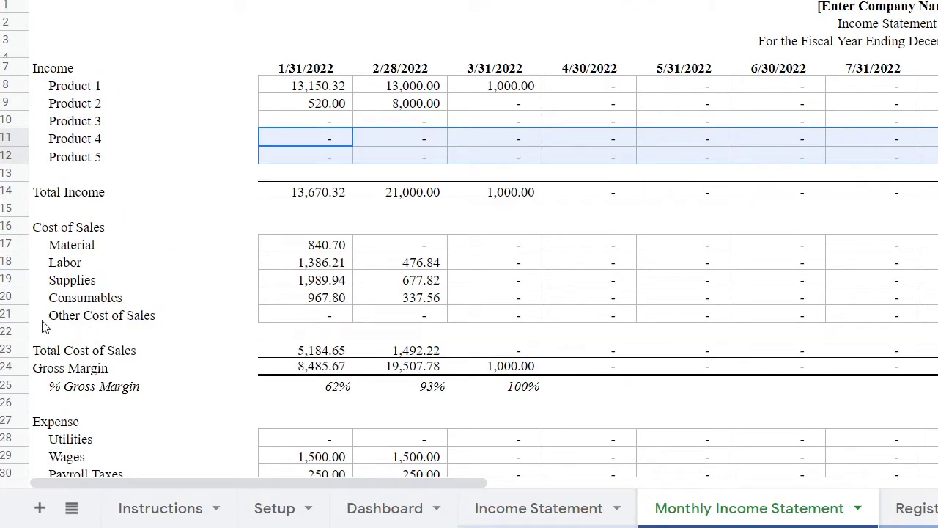
{"action": "left_click", "coordinate": [265, 507]}
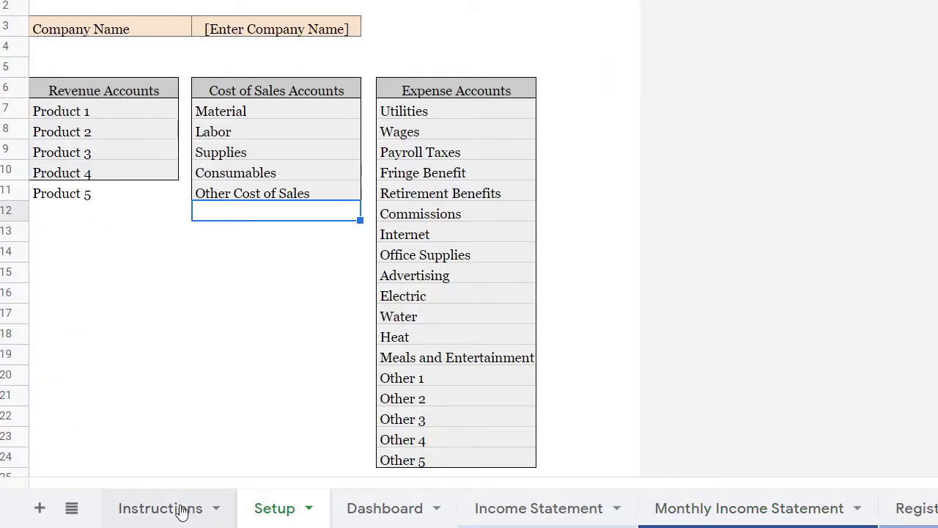
{"action": "left_click", "coordinate": [69, 198]}
{"action": "key", "text": "Delete"}
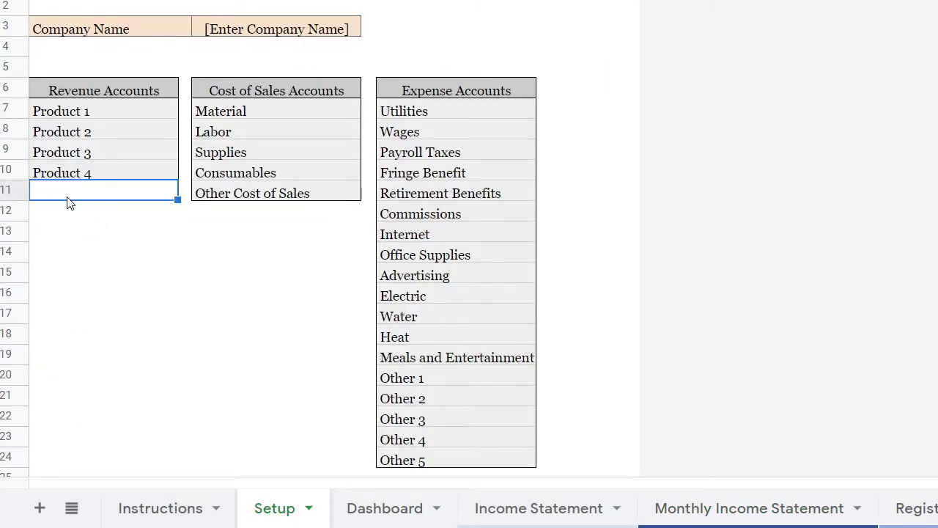
Step: On the Income Statement sheet, delete row 17, the unlabeled formula row directly below Product 4
{"action": "left_click", "coordinate": [507, 510]}
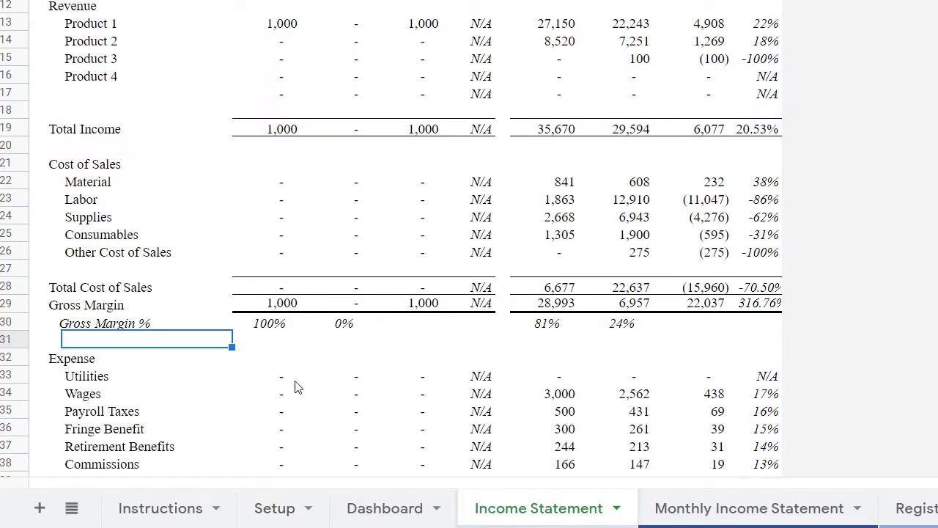
{"action": "left_click", "coordinate": [10, 93]}
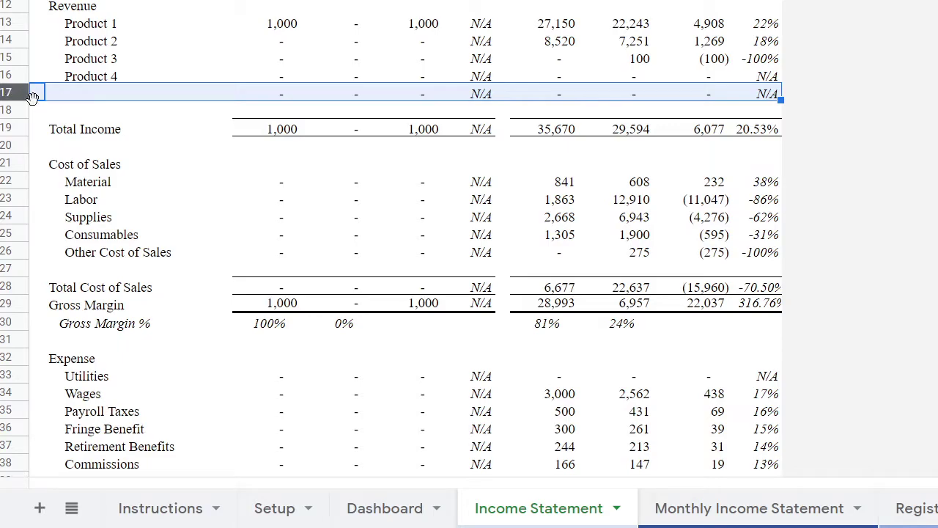
{"action": "right_click", "coordinate": [10, 92]}
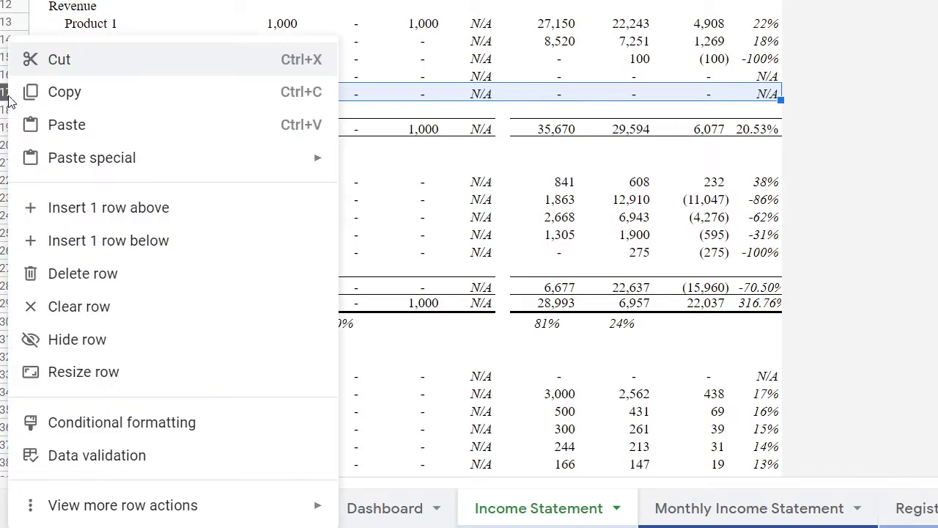
{"action": "left_click", "coordinate": [75, 273]}
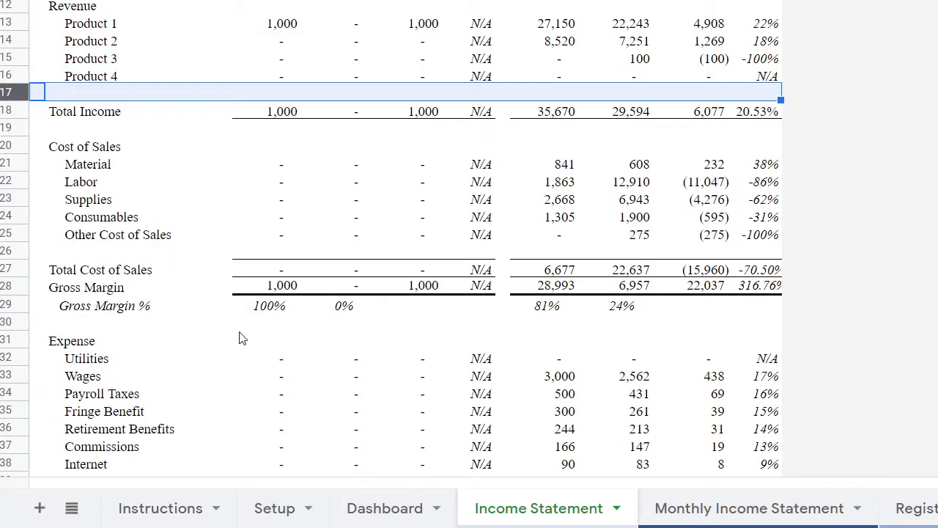
Step: On the Monthly Income Statement sheet, delete row 12, the unlabeled formula row directly below Product 4
{"action": "left_click", "coordinate": [755, 512]}
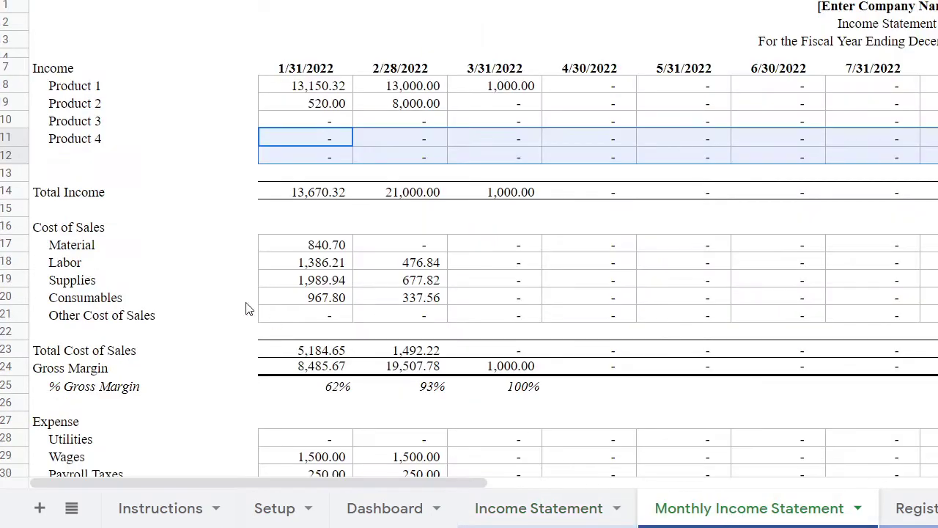
{"action": "left_click", "coordinate": [13, 154]}
{"action": "right_click", "coordinate": [13, 154]}
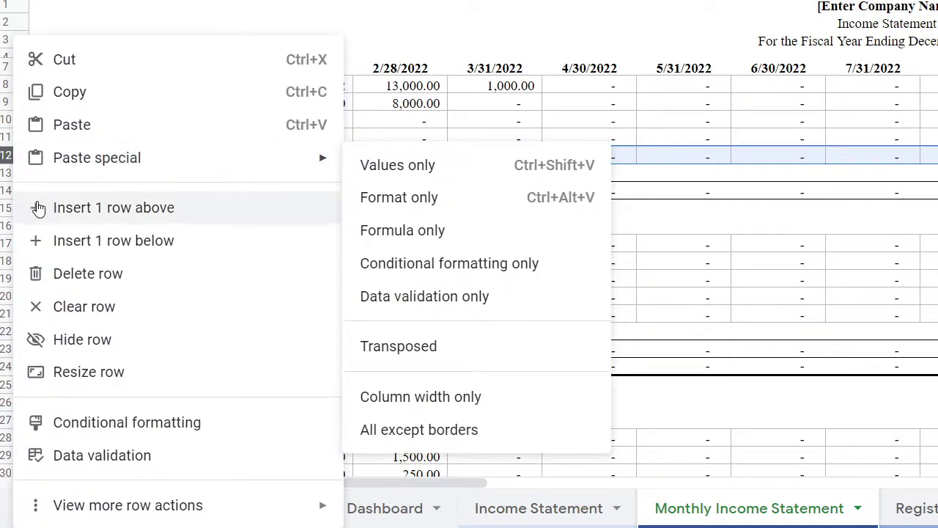
{"action": "left_click", "coordinate": [89, 282]}
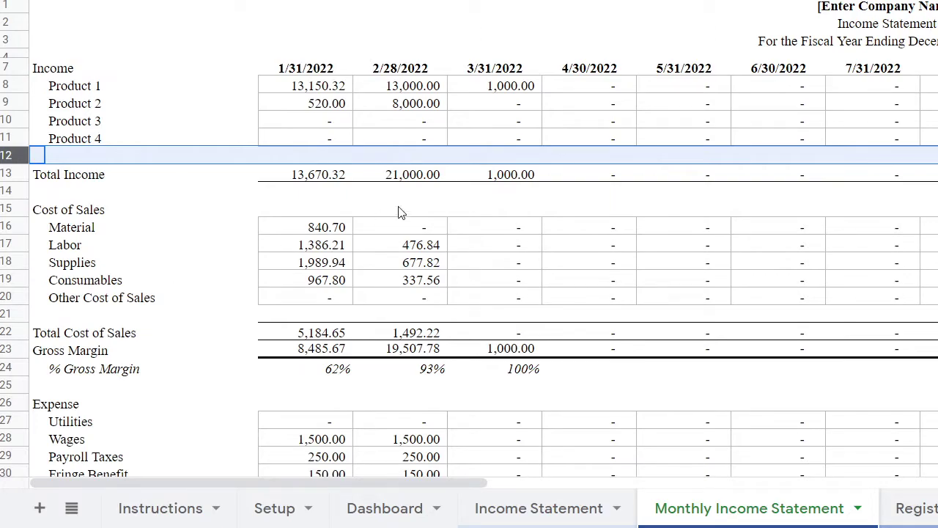
{"action": "left_click", "coordinate": [233, 284]}
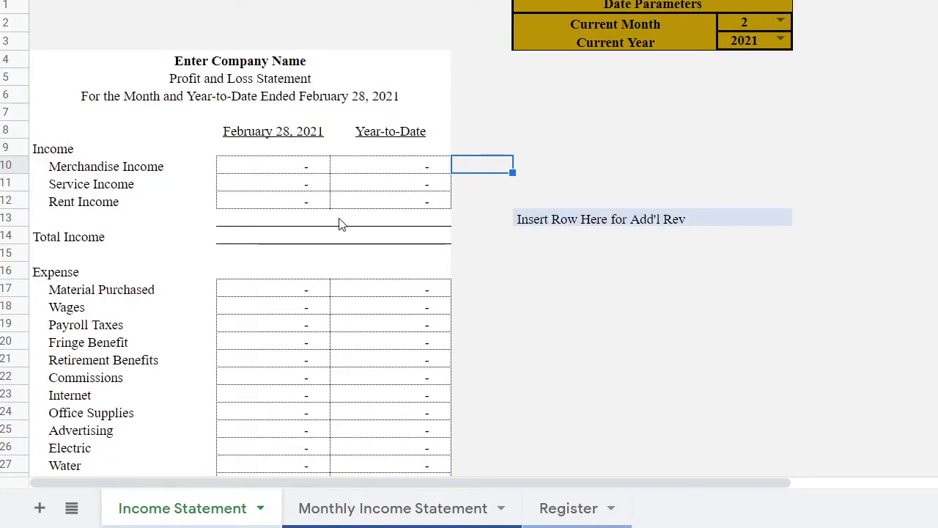
Step: In the profit and loss workbook's Income Statement sheet, insert a row above row 13, marked Insert Row Here for Add'l Rev
{"action": "scroll", "coordinate": [339, 224], "scroll_direction": "down", "scroll_amount": 1}
{"action": "scroll", "coordinate": [339, 225], "scroll_direction": "up", "scroll_amount": 1}
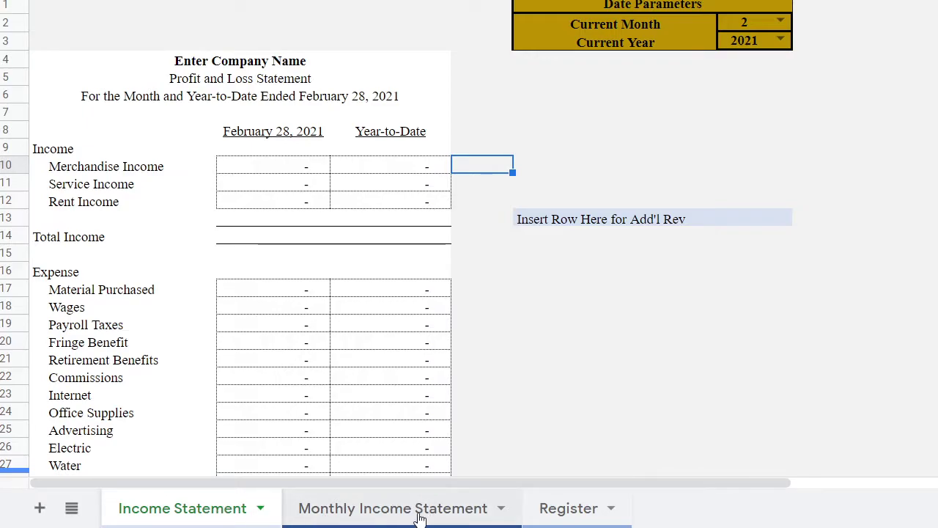
{"action": "left_click", "coordinate": [71, 222]}
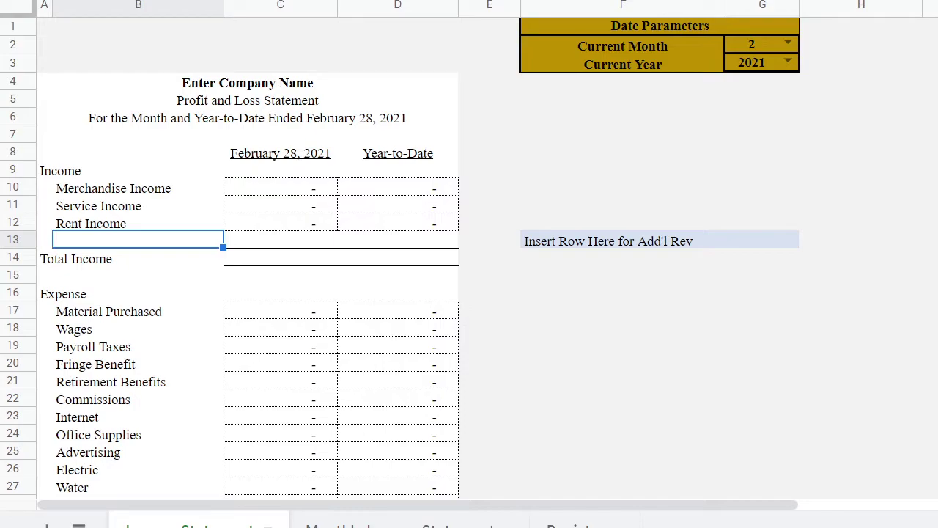
{"action": "left_click", "coordinate": [13, 240]}
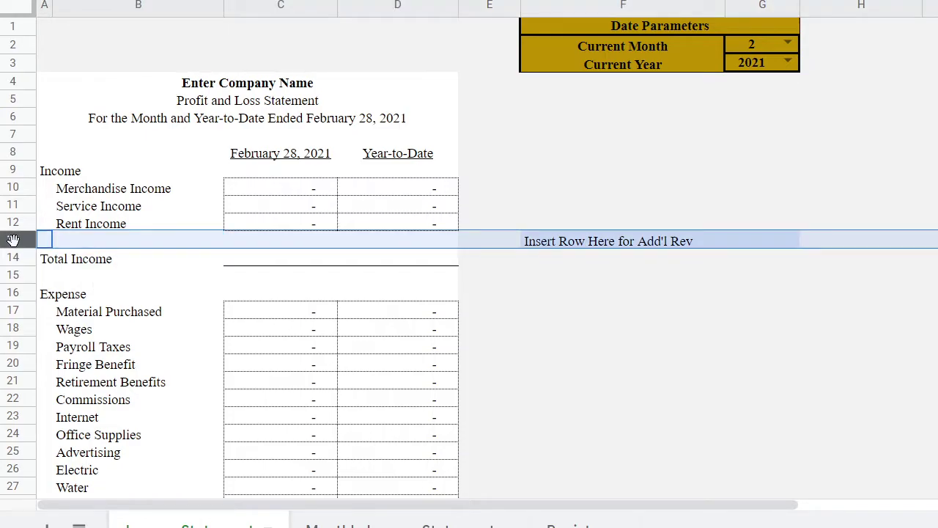
{"action": "right_click", "coordinate": [13, 240]}
{"action": "left_click", "coordinate": [66, 231]}
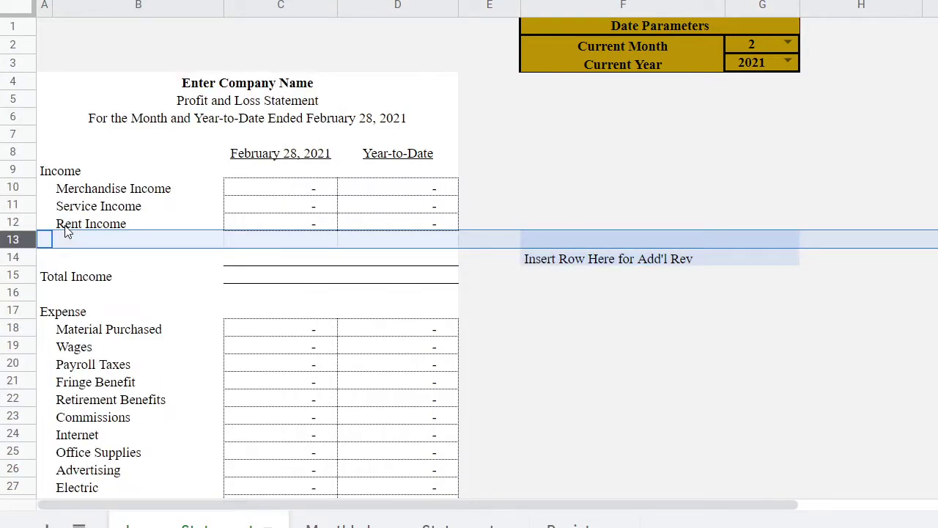
Step: Label the new row below Rent Income as Other Income and fill the Rent Income formulas down into its month and Year-to-Date cells
{"action": "left_click", "coordinate": [89, 232]}
{"action": "left_click", "coordinate": [84, 246]}
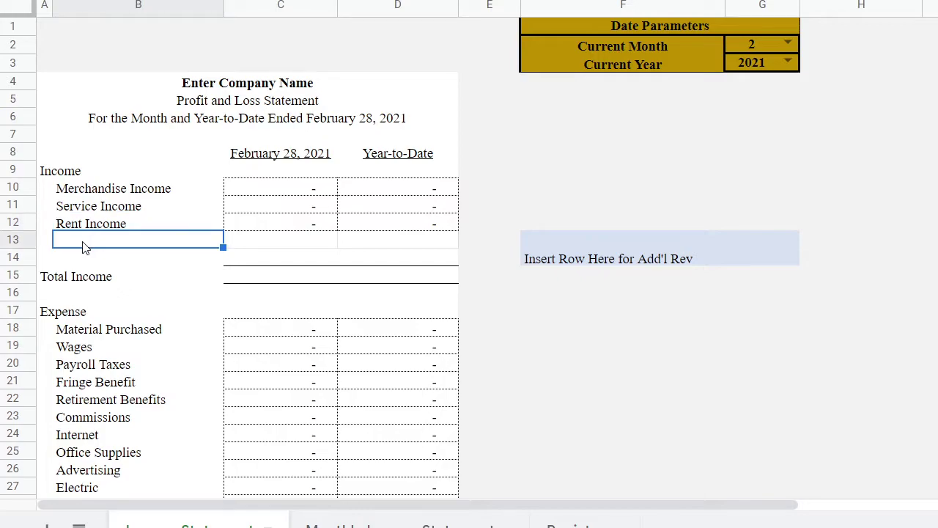
{"action": "type", "text": "Other"}
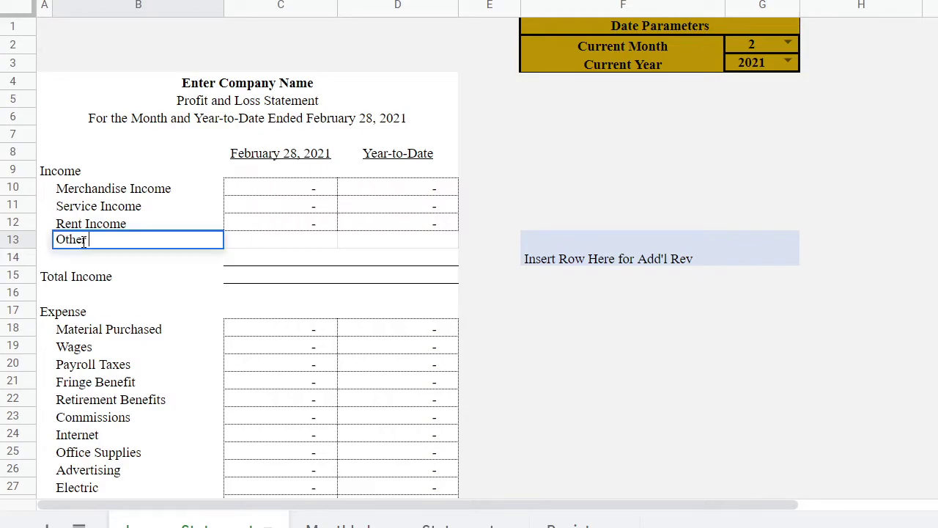
{"action": "type", "text": " Income"}
{"action": "key", "text": "Tab"}
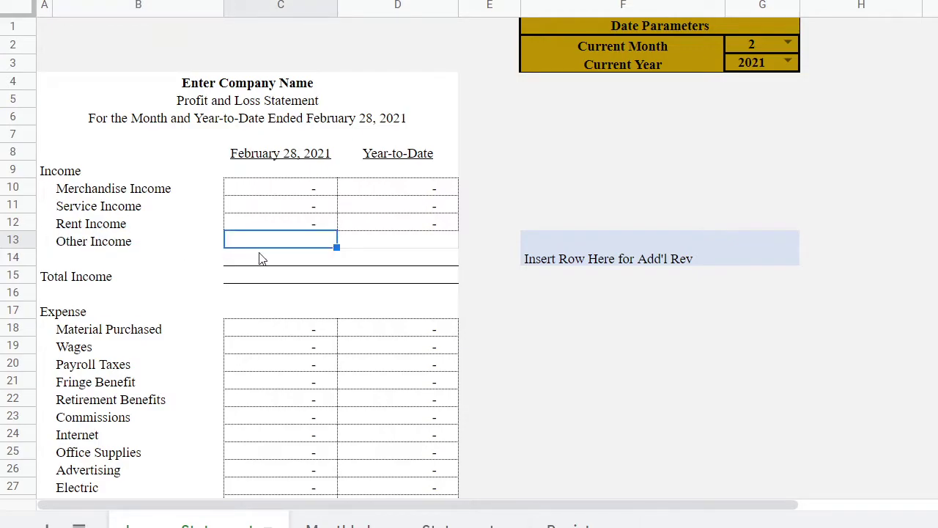
{"action": "left_click_drag", "start_coordinate": [299, 228], "coordinate": [453, 246]}
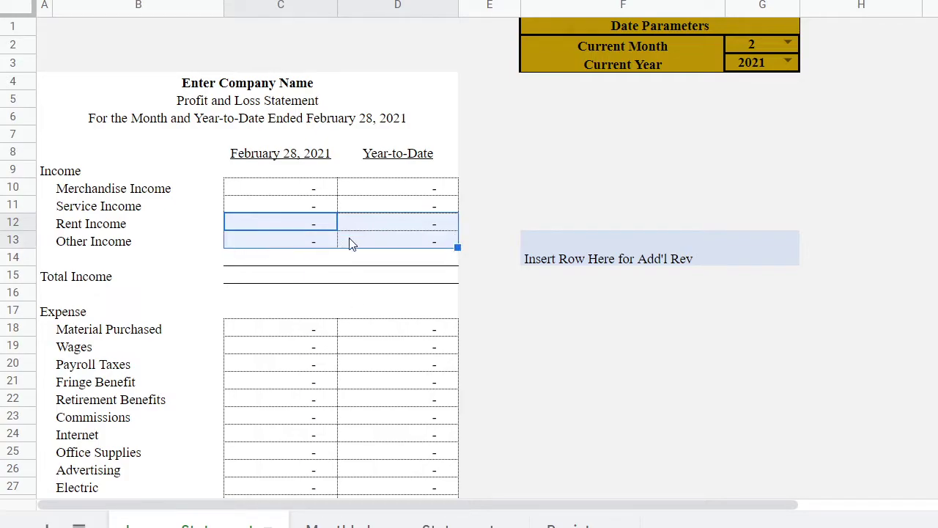
Step: On the Monthly Income Statement sheet, insert one row below row 11, the Other Income row
{"action": "left_click", "coordinate": [399, 525]}
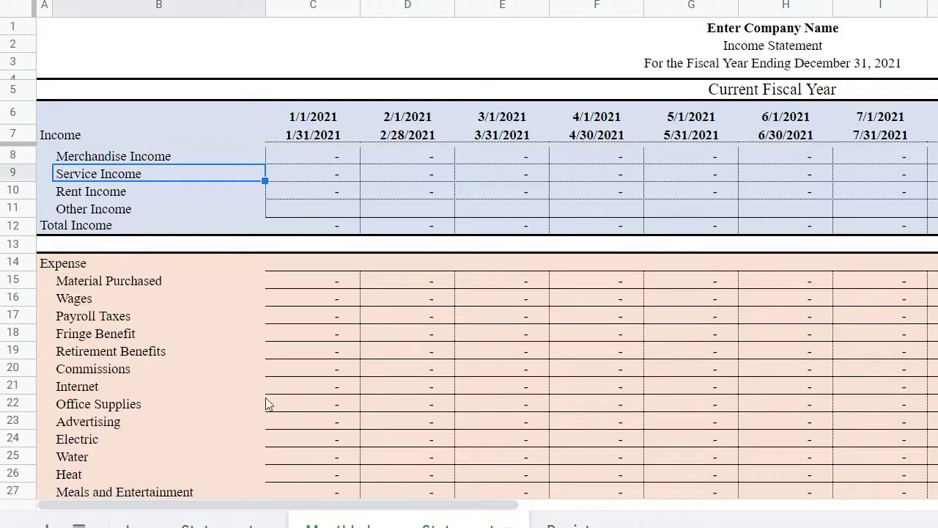
{"action": "left_click", "coordinate": [24, 209]}
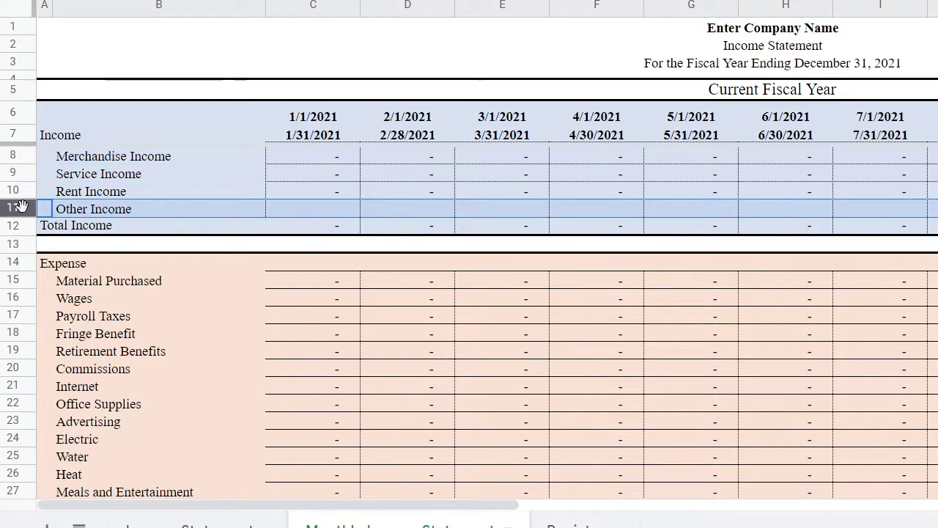
{"action": "right_click", "coordinate": [24, 209]}
{"action": "left_click", "coordinate": [690, 244]}
{"action": "left_click", "coordinate": [130, 209]}
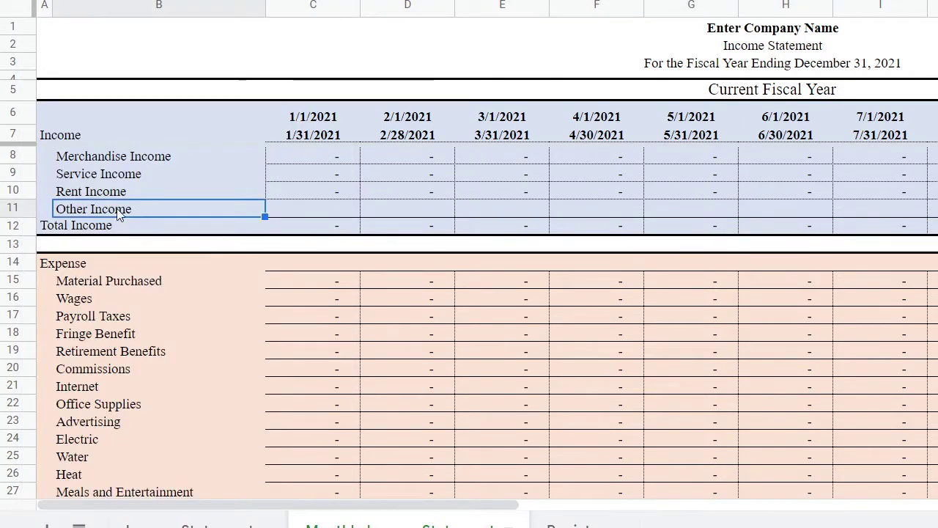
{"action": "left_click", "coordinate": [22, 207]}
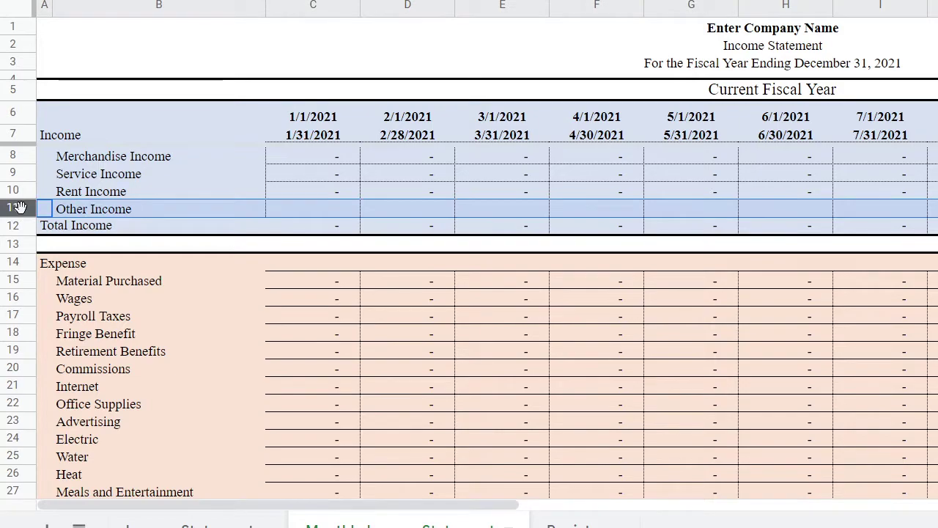
{"action": "right_click", "coordinate": [20, 208]}
{"action": "left_click", "coordinate": [82, 260]}
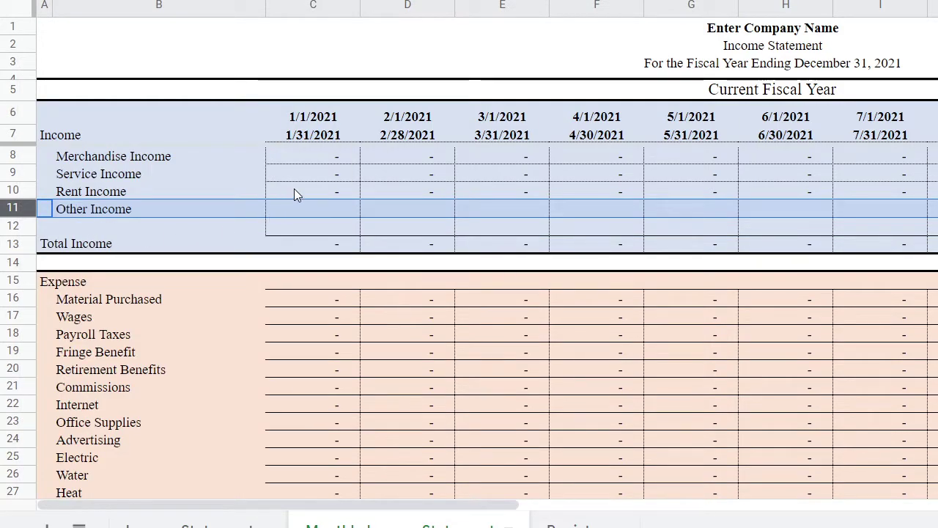
Step: Fill the Rent Income formulas in row 10 down into the Other Income row across all months and Year-to Date
{"action": "left_click", "coordinate": [294, 190]}
{"action": "scroll", "coordinate": [294, 190], "scroll_direction": "right", "scroll_amount": 5}
{"action": "left_click_drag", "start_coordinate": [36, 207], "coordinate": [586, 189]}
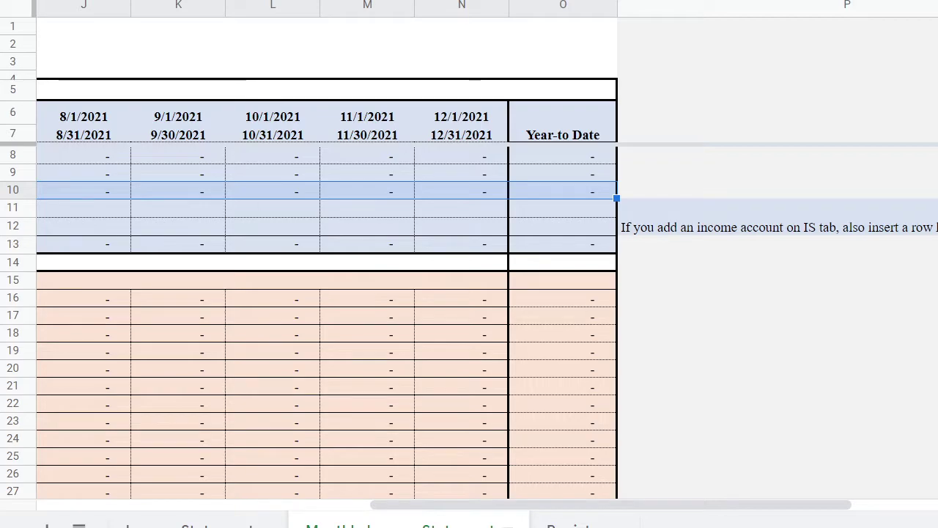
{"action": "left_click_drag", "start_coordinate": [617, 197], "coordinate": [616, 214]}
{"action": "left_click", "coordinate": [588, 278]}
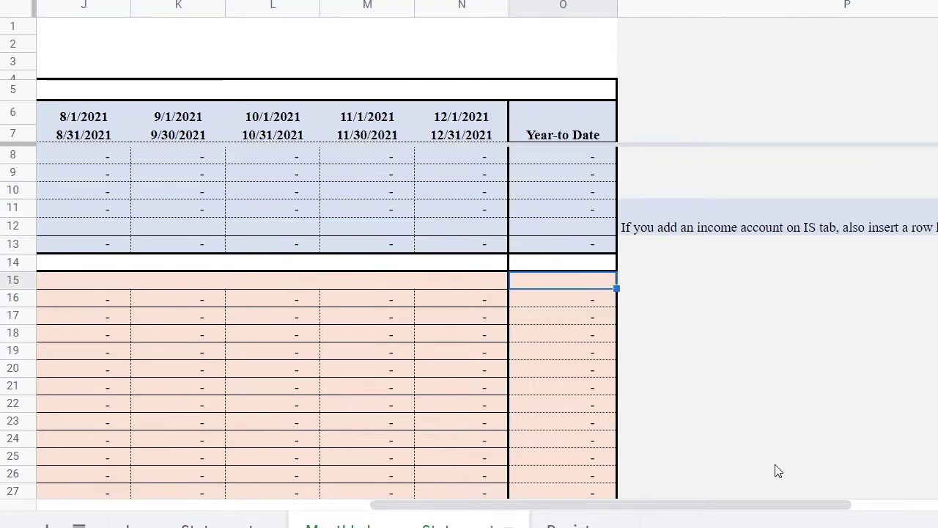
{"action": "left_click_drag", "start_coordinate": [767, 506], "coordinate": [433, 506]}
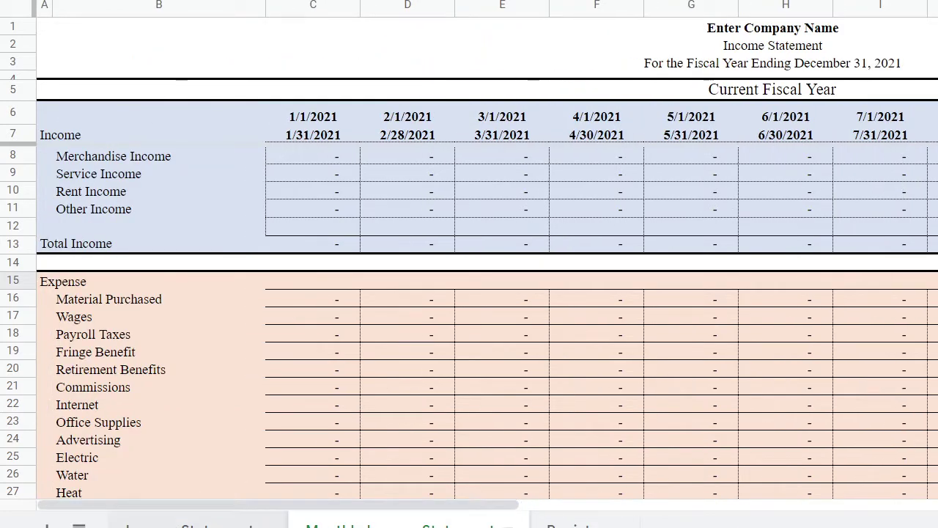
Step: On the Income Statement sheet, clear the Other Income label and delete its row 13
{"action": "left_click", "coordinate": [204, 518]}
{"action": "left_click", "coordinate": [139, 245]}
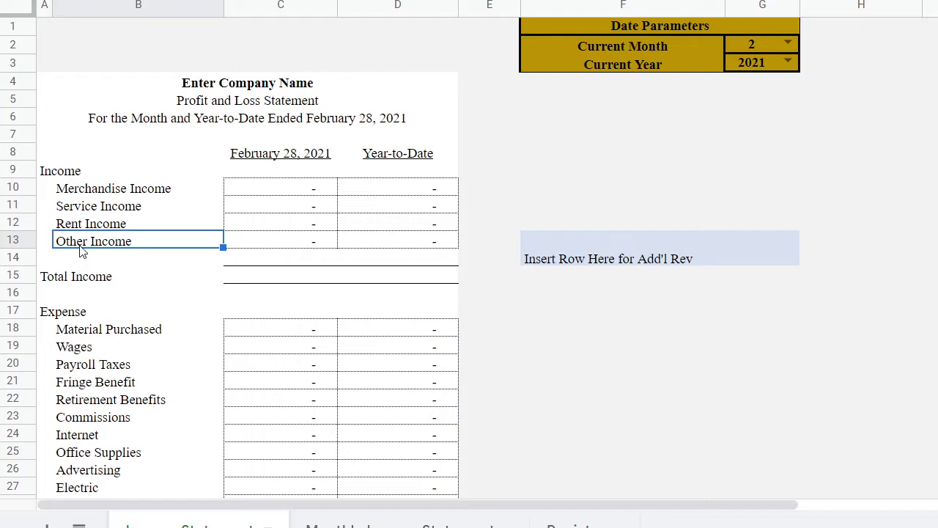
{"action": "key", "text": "Delete"}
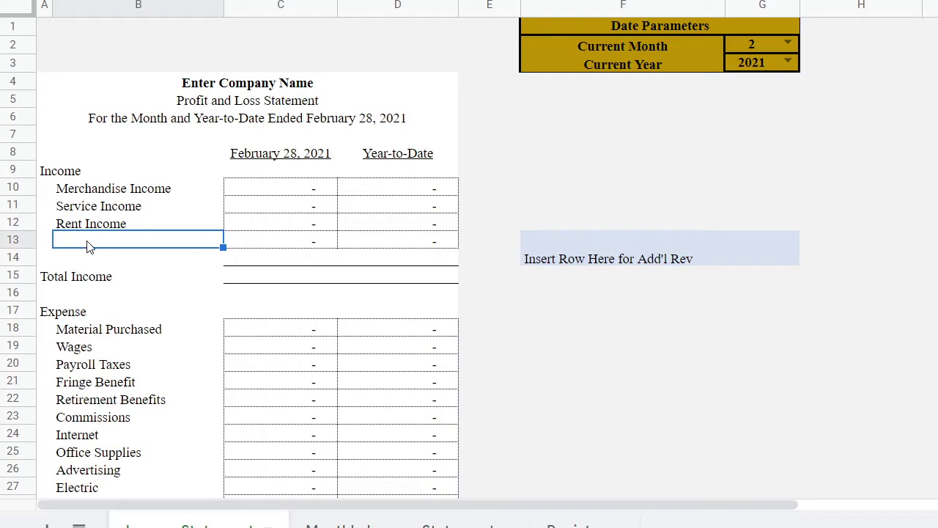
{"action": "right_click", "coordinate": [17, 242]}
{"action": "left_click", "coordinate": [82, 307]}
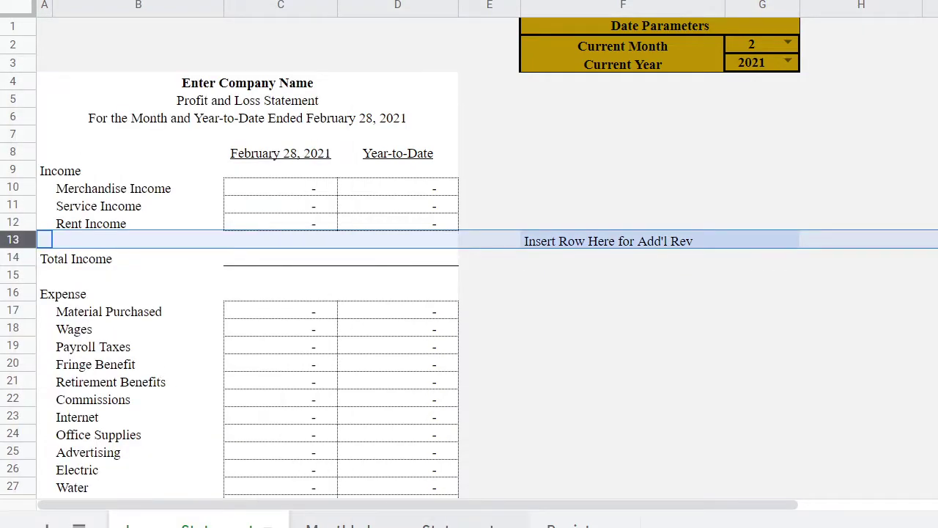
Step: On the Monthly Income Statement sheet, delete row 11, the formula row directly below Rent Income
{"action": "left_click", "coordinate": [403, 525]}
{"action": "right_click", "coordinate": [22, 210]}
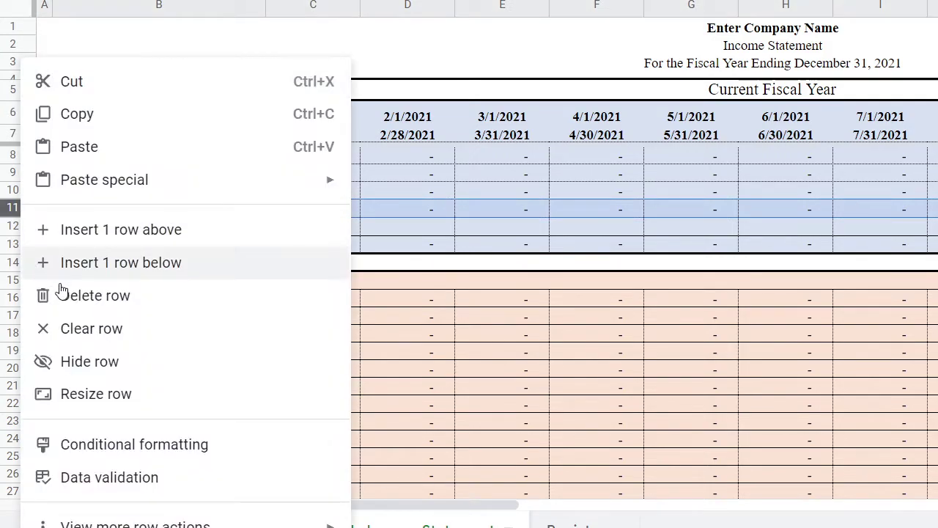
{"action": "left_click", "coordinate": [63, 294]}
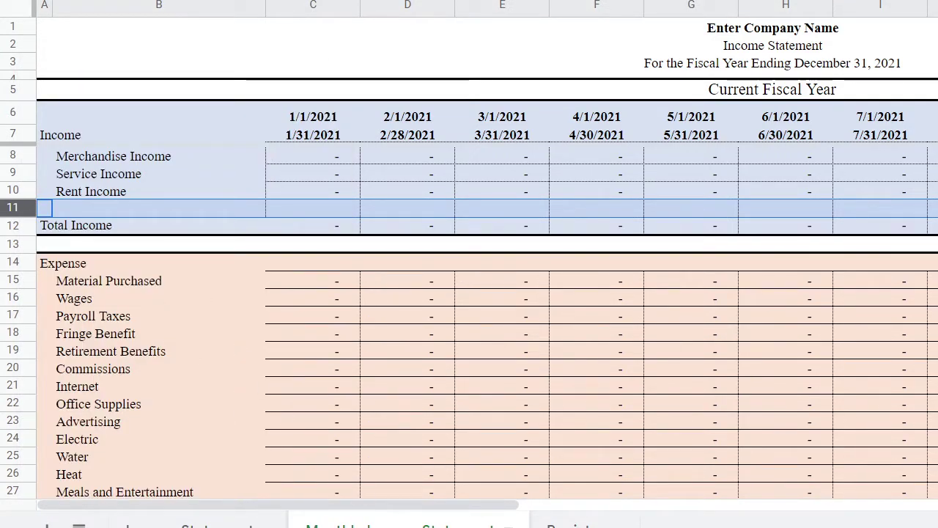
Step: Open the Register sheet
{"action": "left_click", "coordinate": [574, 525]}
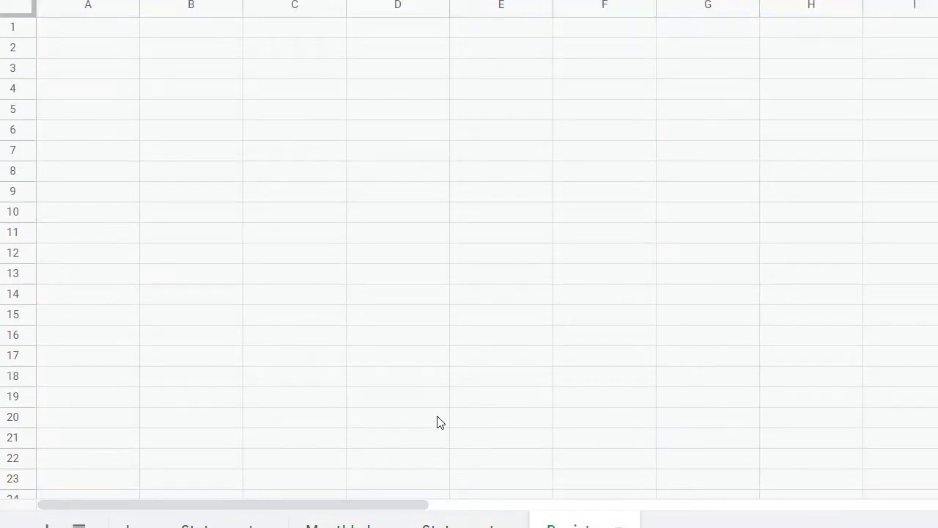